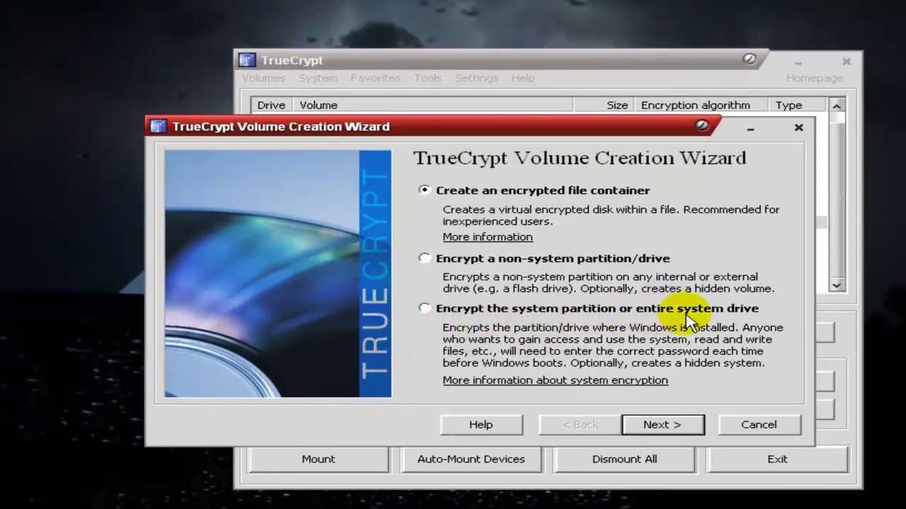
Choose to encrypt a non-system partition/drive as a standard TrueCrypt volume.
click(573, 259)
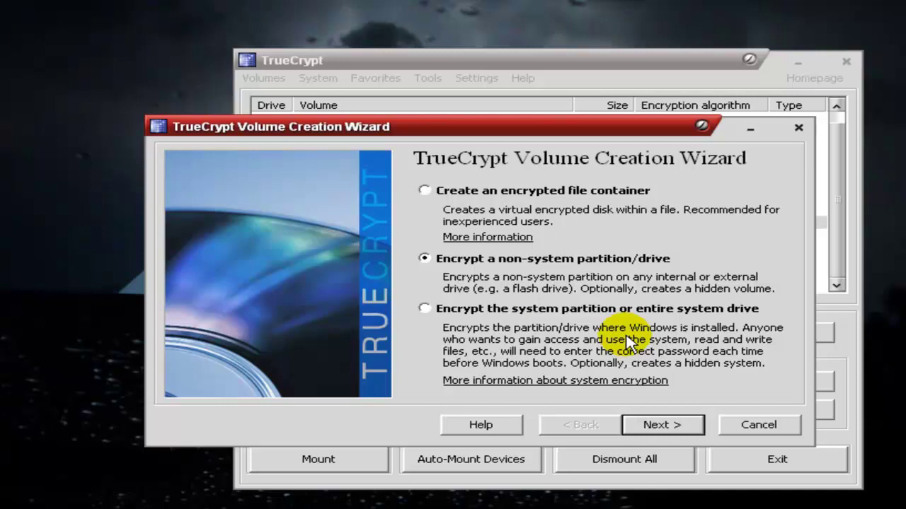
click(661, 425)
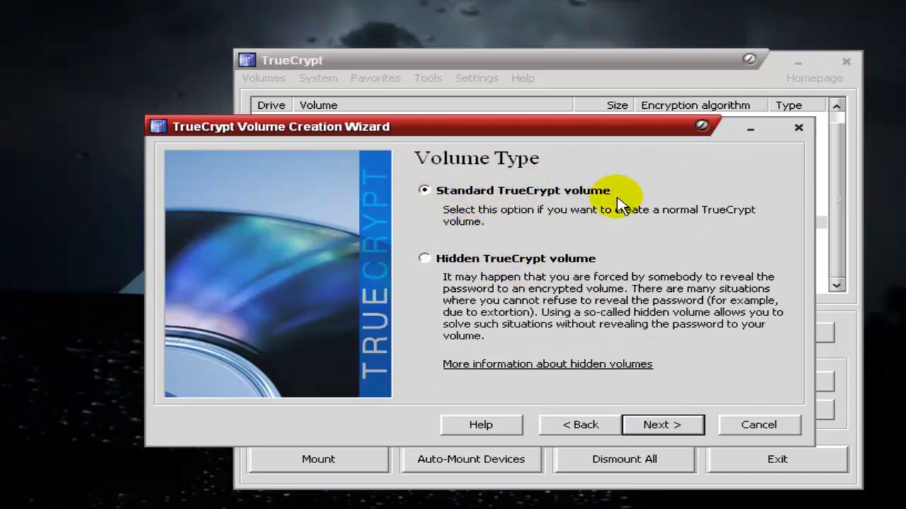
click(668, 425)
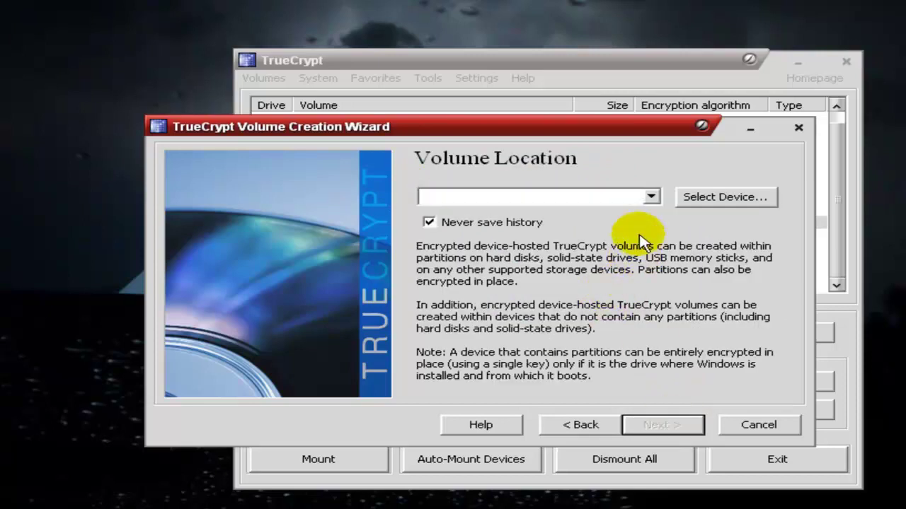
Pick \Device\Harddisk2\Partition1 (removable K:) as the volume location and confirm whole-device encryption.
click(650, 198)
click(651, 198)
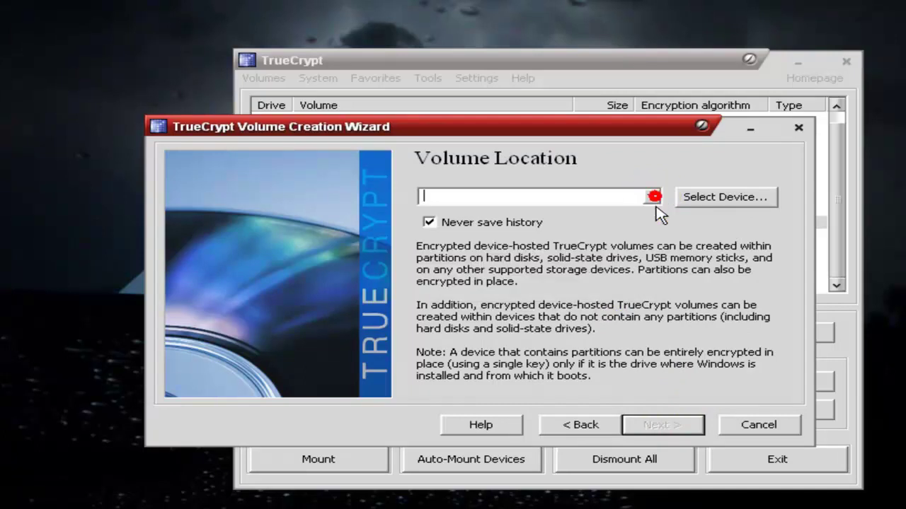
click(729, 201)
click(342, 186)
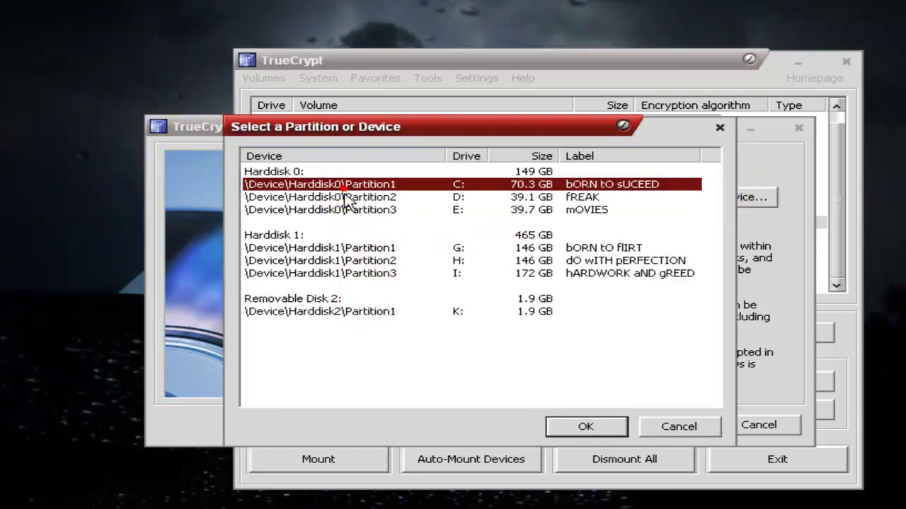
click(347, 260)
click(340, 311)
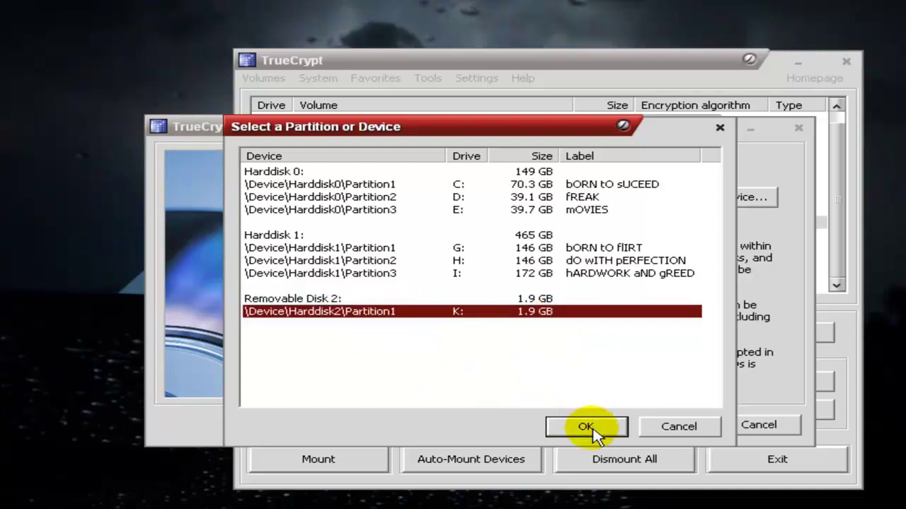
click(587, 427)
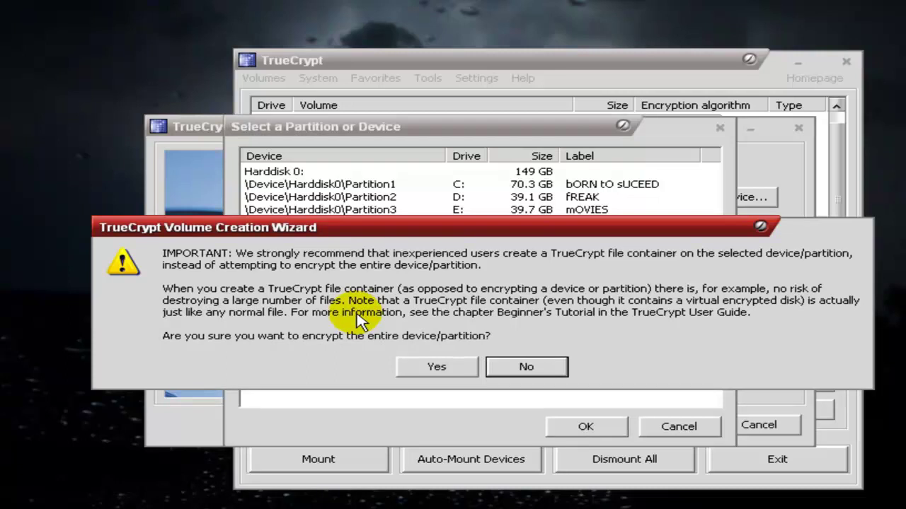
click(423, 371)
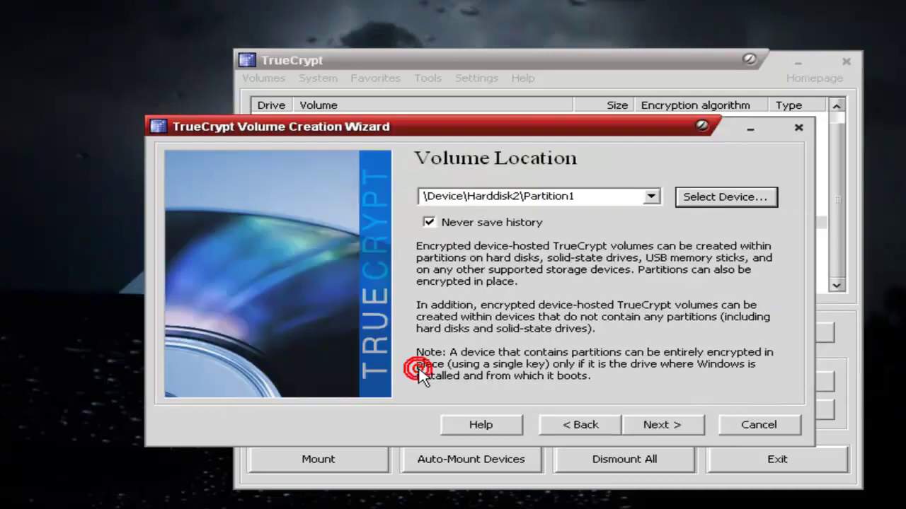
Keep create-and-format mode and choose AES-Twofish encryption with the Whirlpool hash algorithm.
click(671, 429)
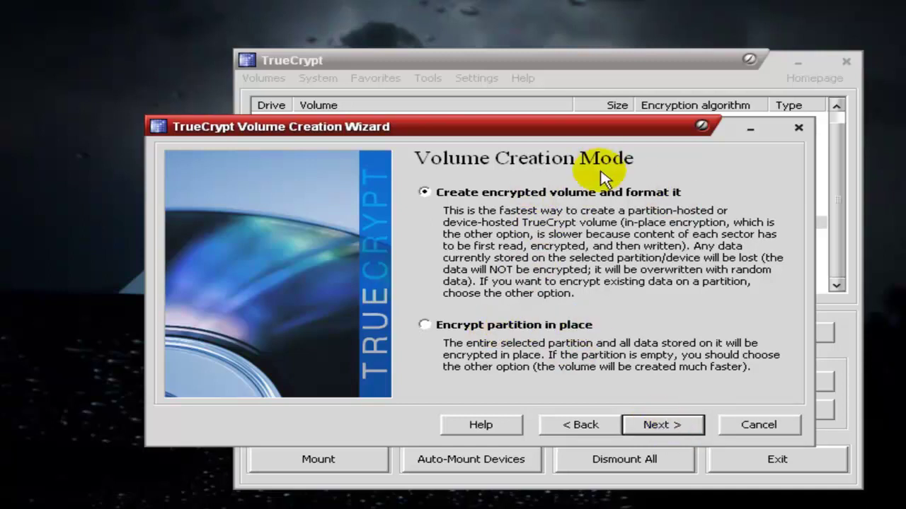
click(656, 426)
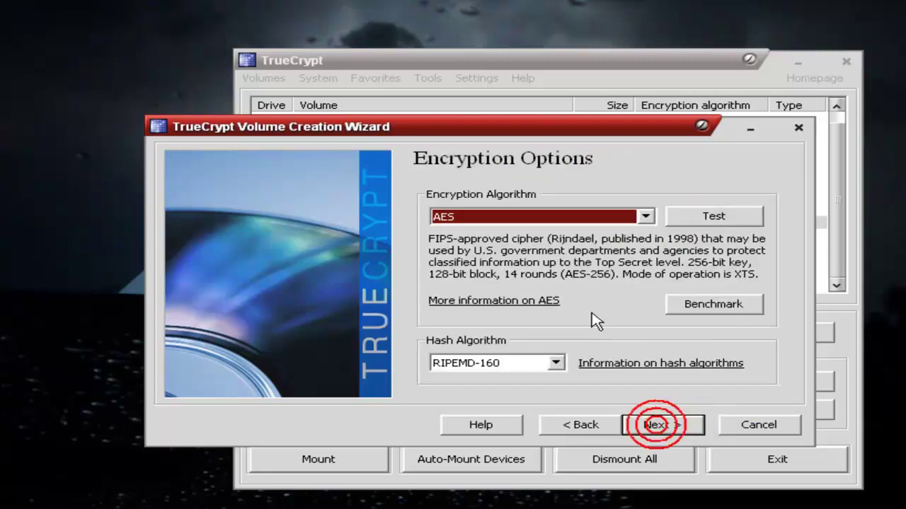
click(646, 216)
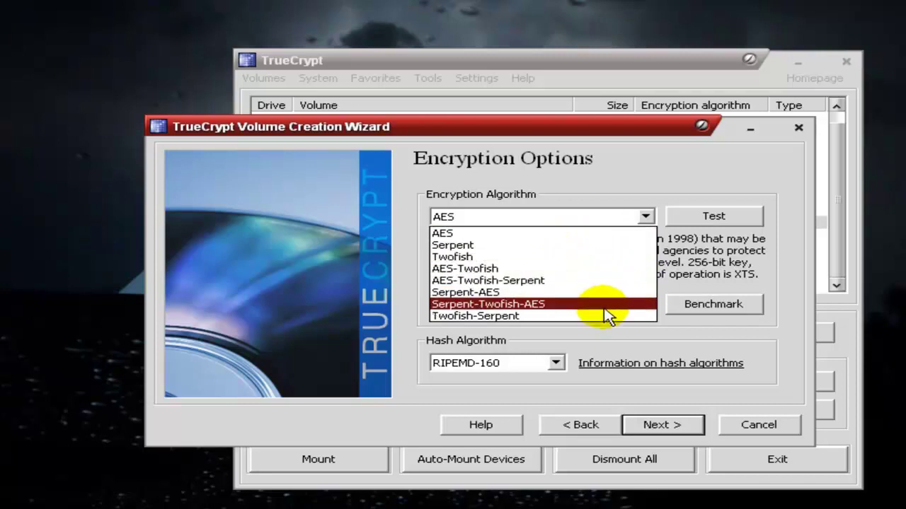
click(617, 275)
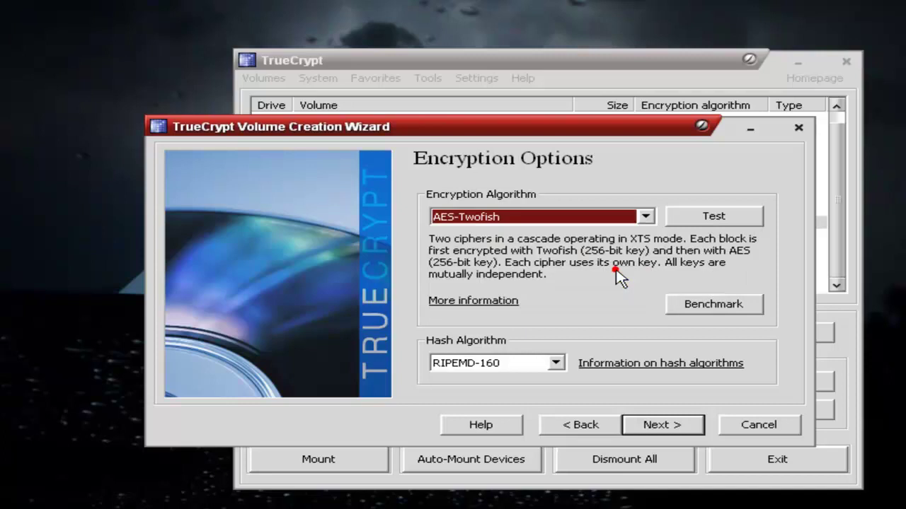
click(556, 363)
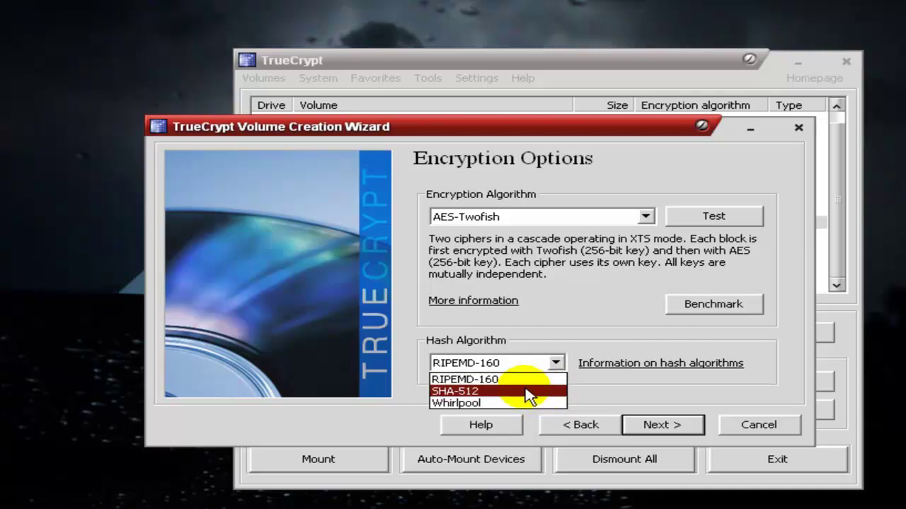
click(525, 402)
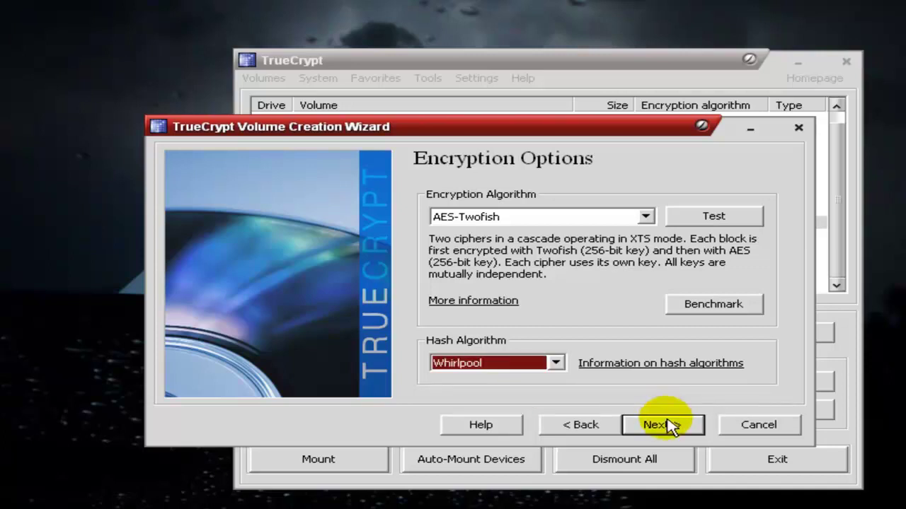
click(668, 425)
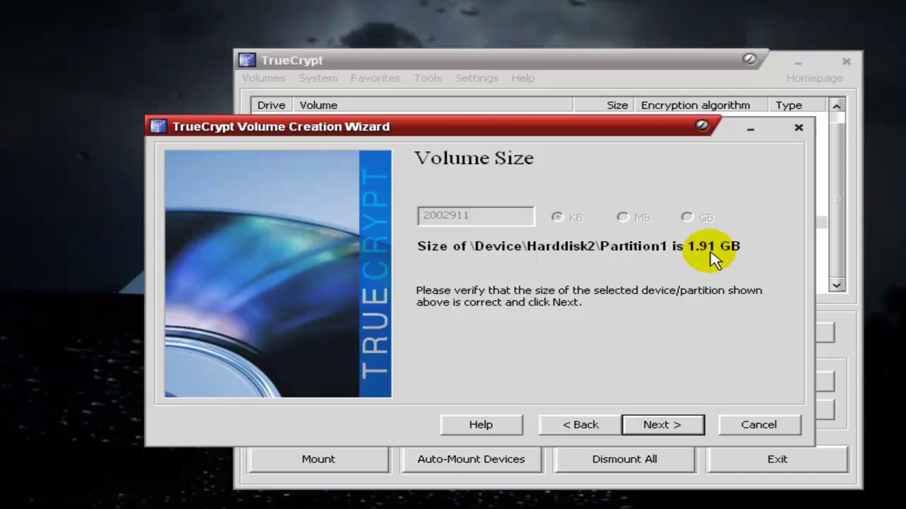
Accept the 1.91 GB size, enter the volume password shown in plain text, and accept the short-password warning.
click(662, 425)
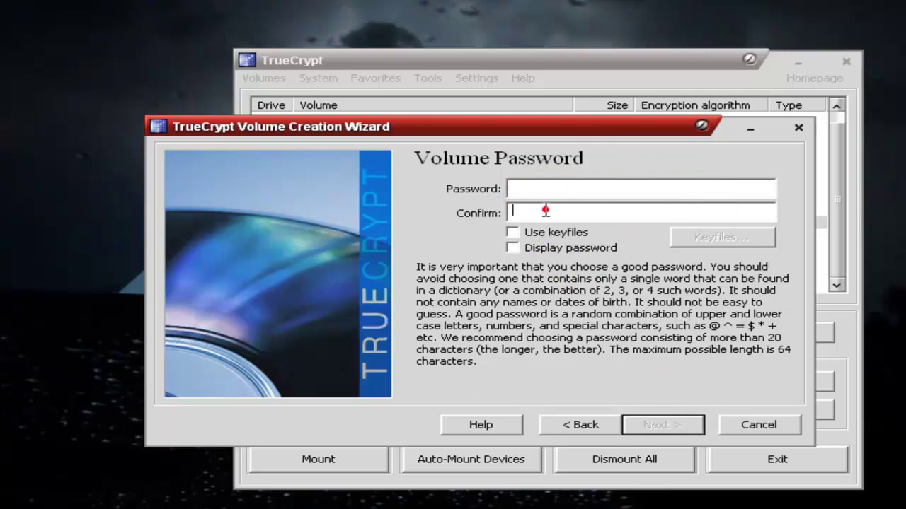
click(627, 211)
click(619, 193)
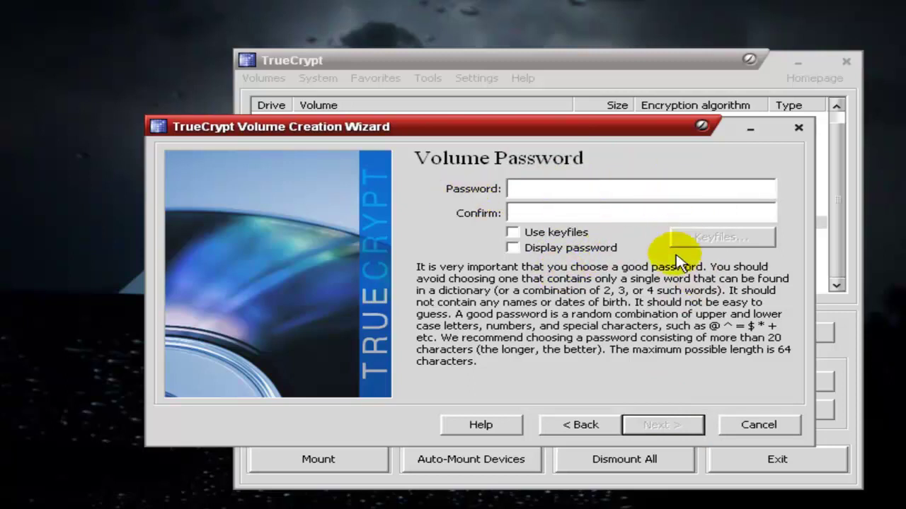
click(586, 249)
click(594, 187)
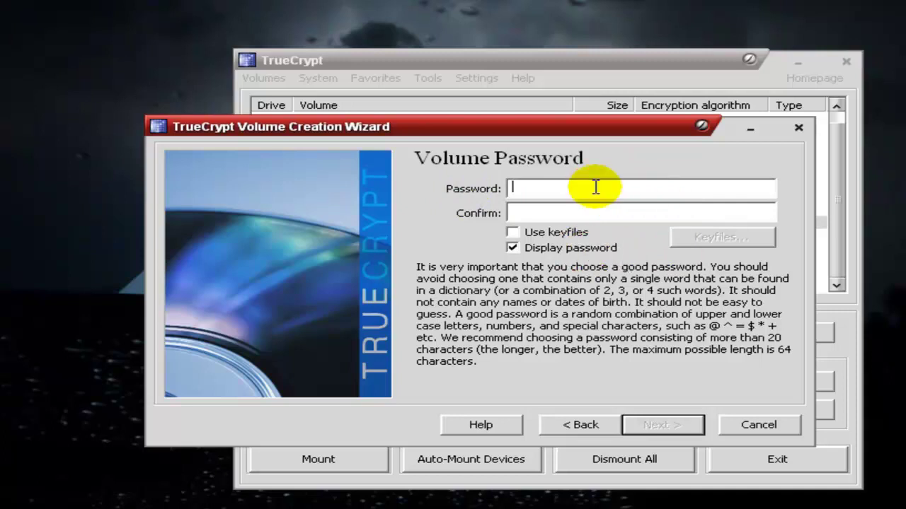
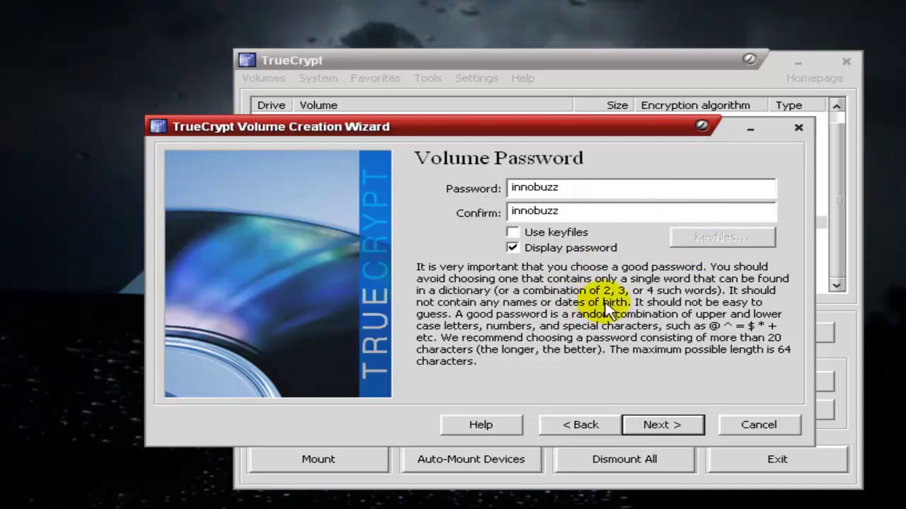
click(673, 426)
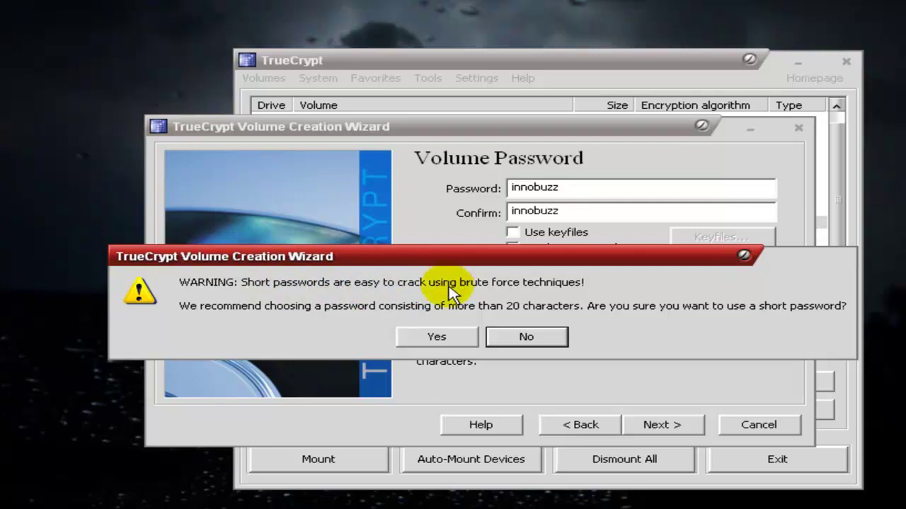
click(431, 339)
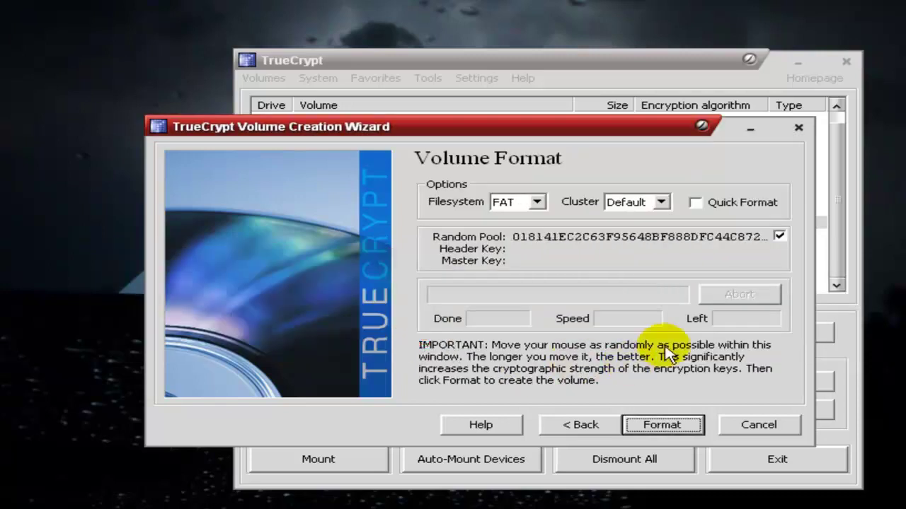
Set the filesystem to NTFS with an 8 KB cluster size and start formatting.
click(537, 202)
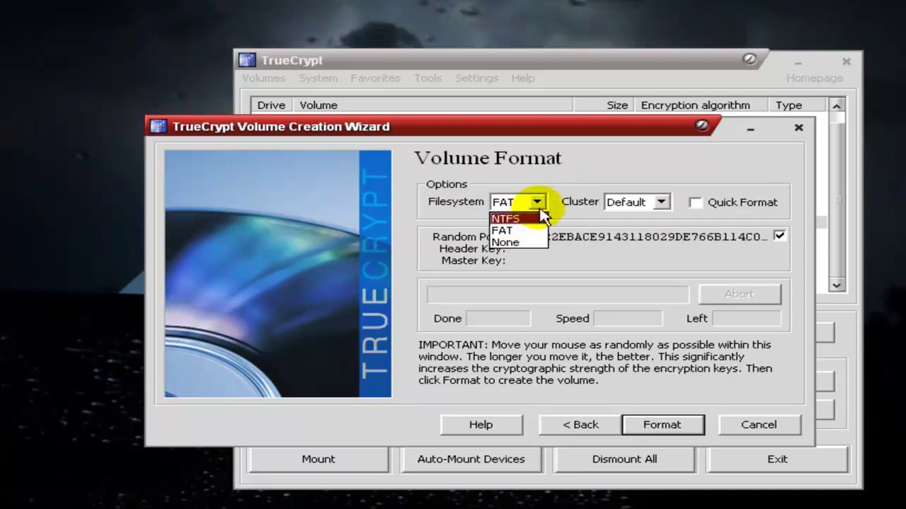
click(620, 237)
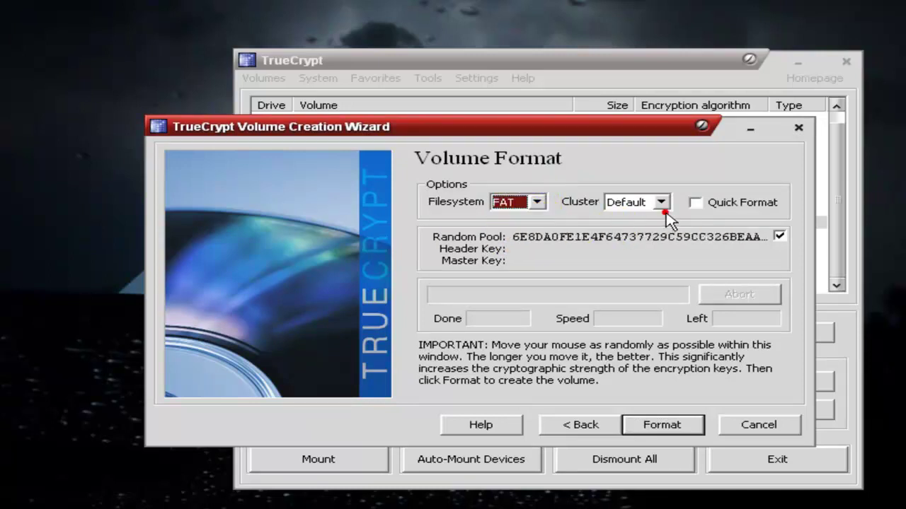
click(661, 201)
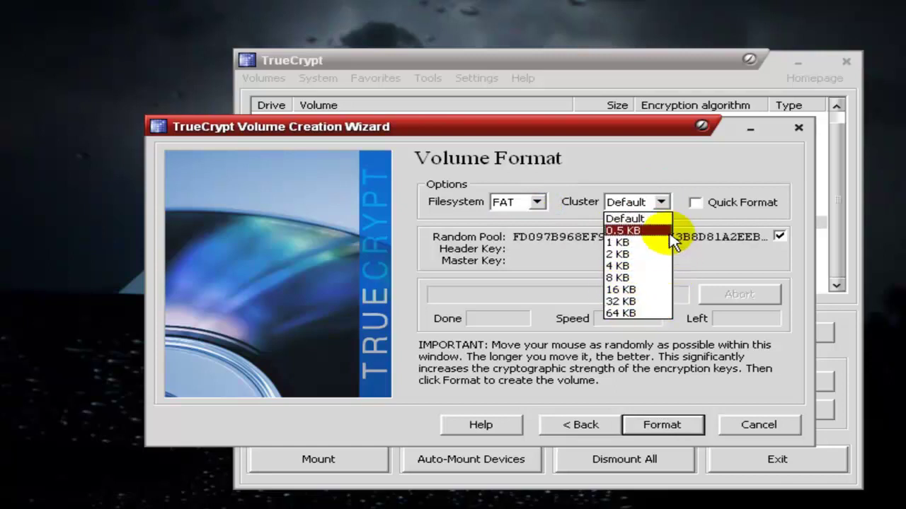
click(549, 239)
click(522, 202)
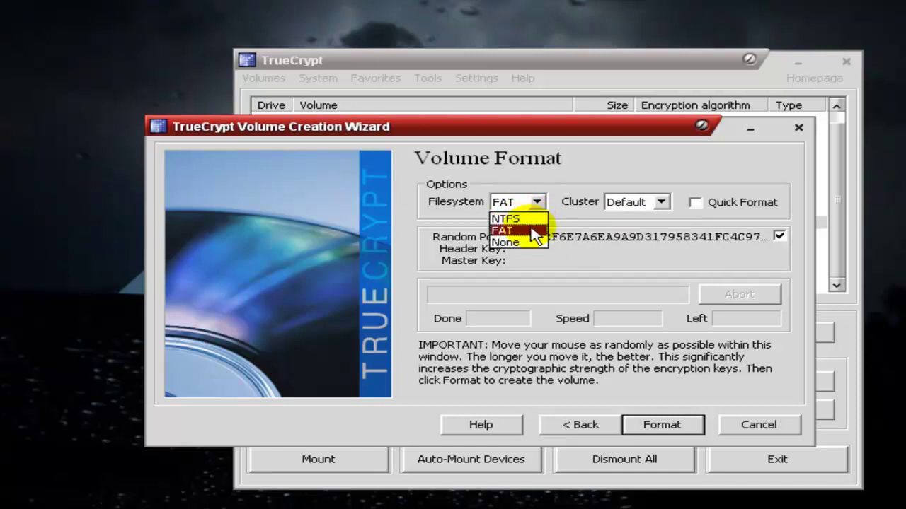
click(536, 220)
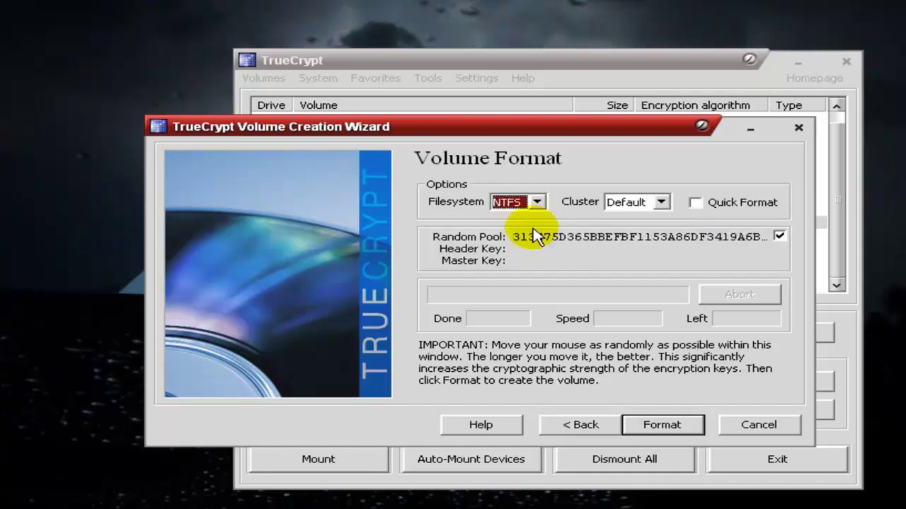
click(538, 202)
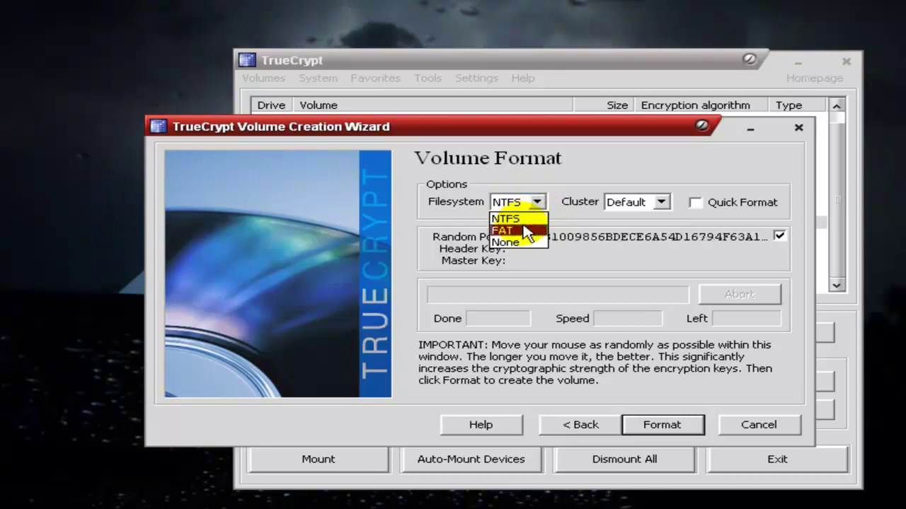
click(531, 216)
click(664, 203)
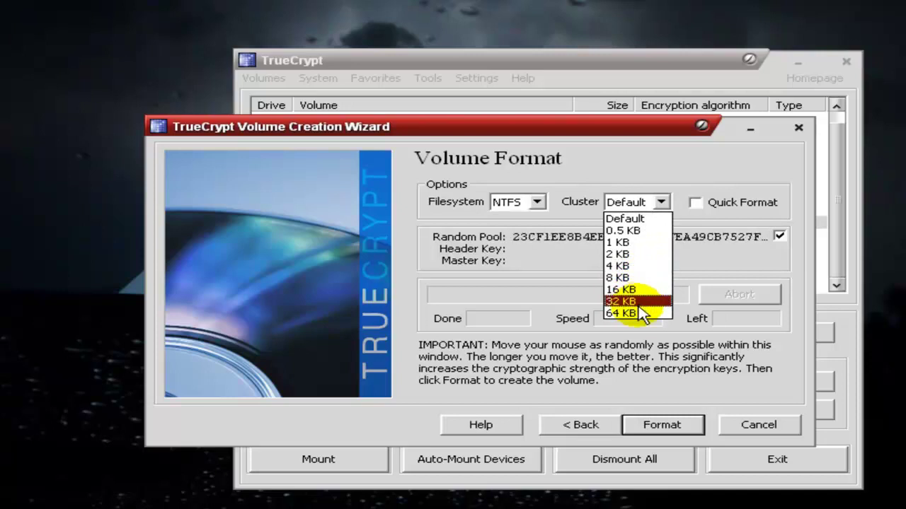
click(637, 278)
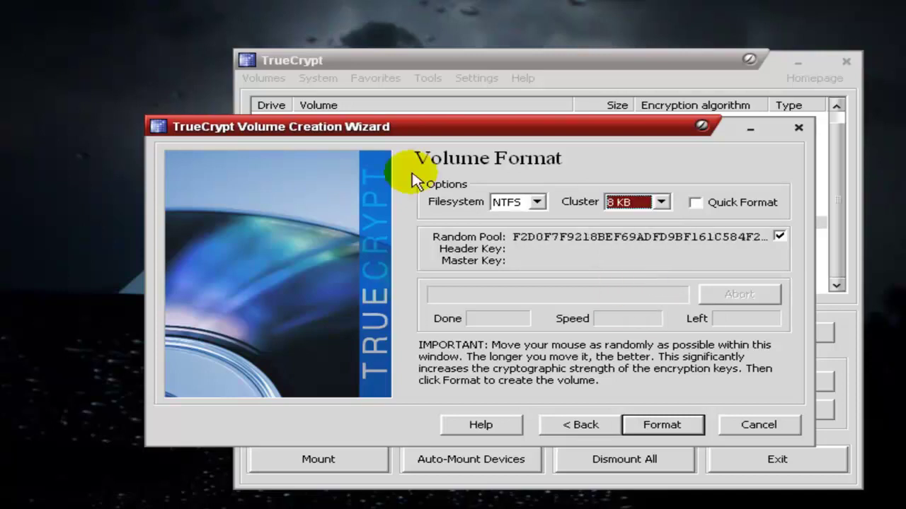
click(651, 428)
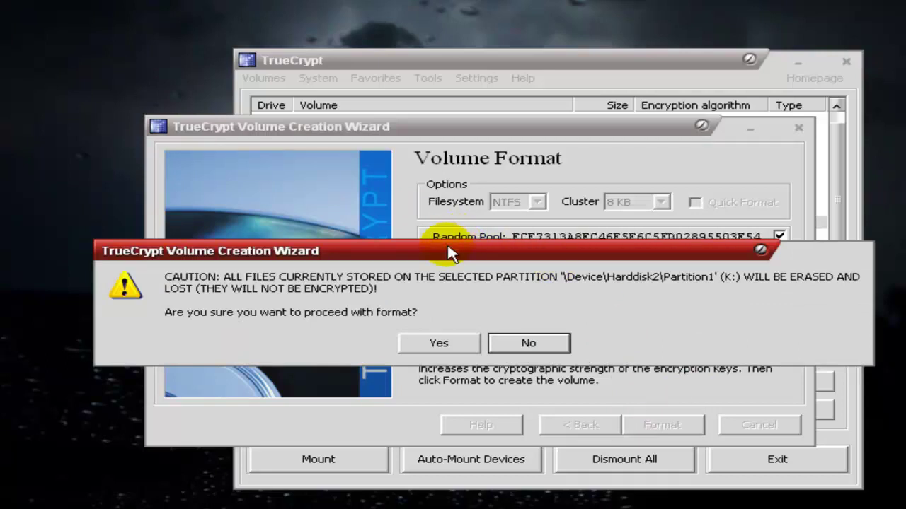
Confirm erasing K:, let formatting finish, and dismiss the drive-letter warning and success message.
drag(454, 257, 549, 196)
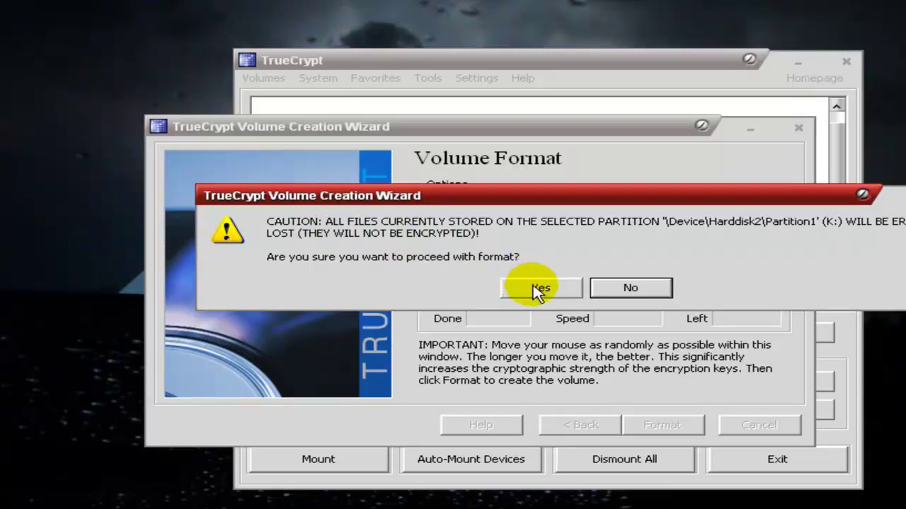
click(539, 289)
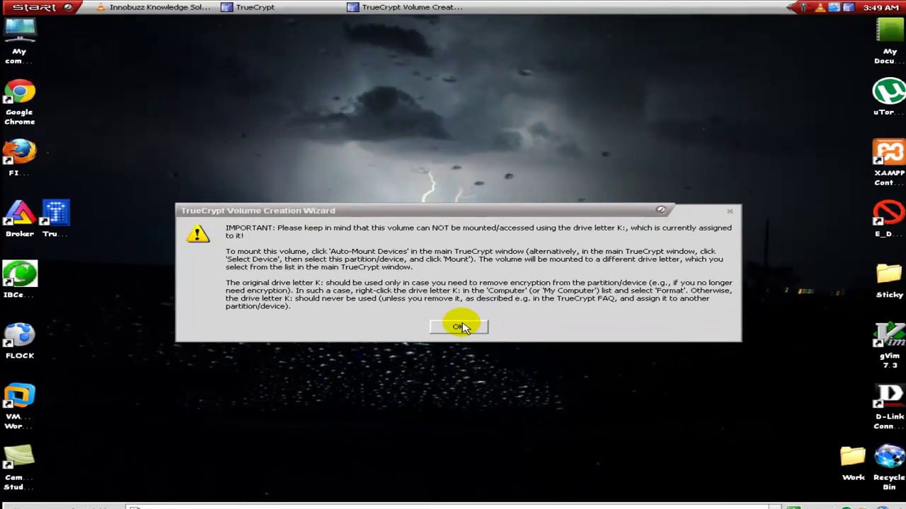
click(550, 467)
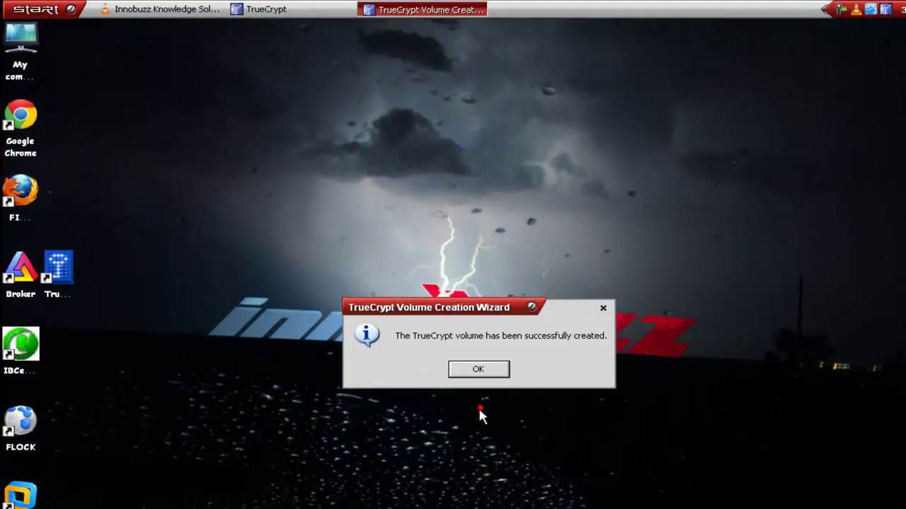
click(474, 374)
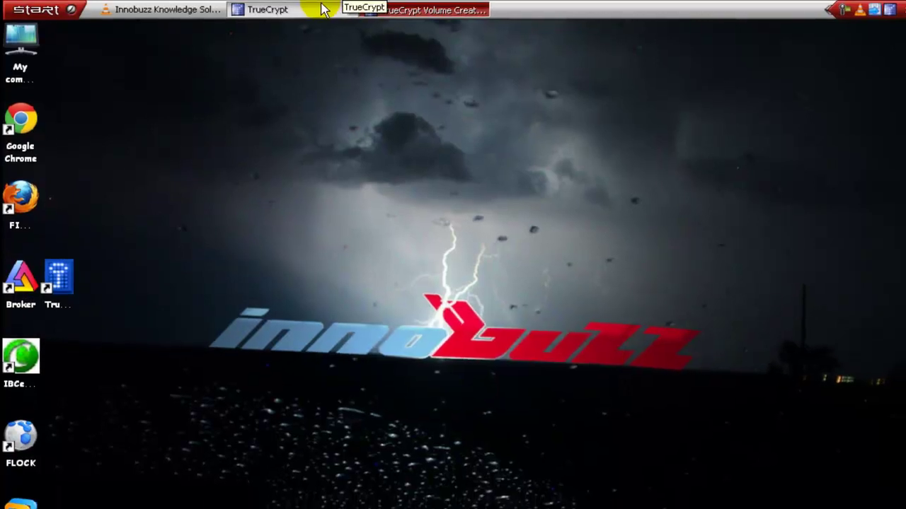
click(322, 8)
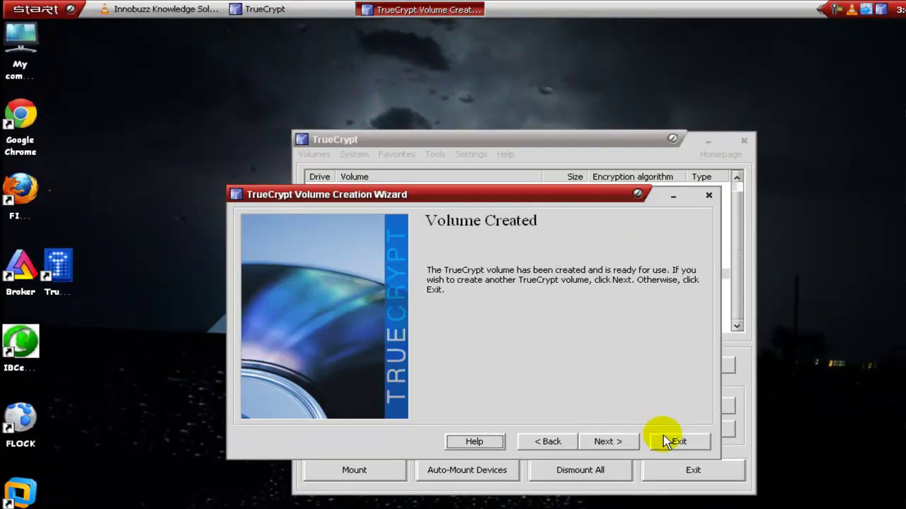
Close the wizard, verify in My Computer that K: shows as unformatted without formatting it, and select drive letter U:.
click(666, 439)
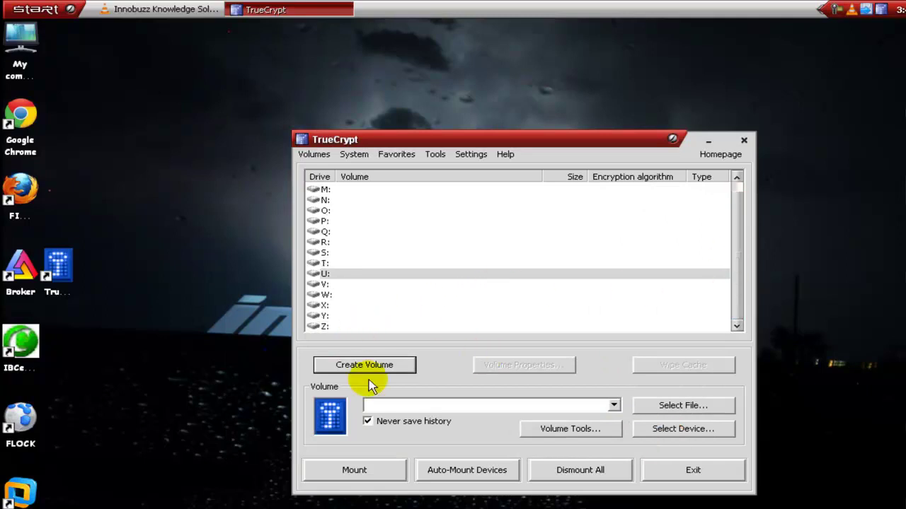
click(36, 9)
click(202, 138)
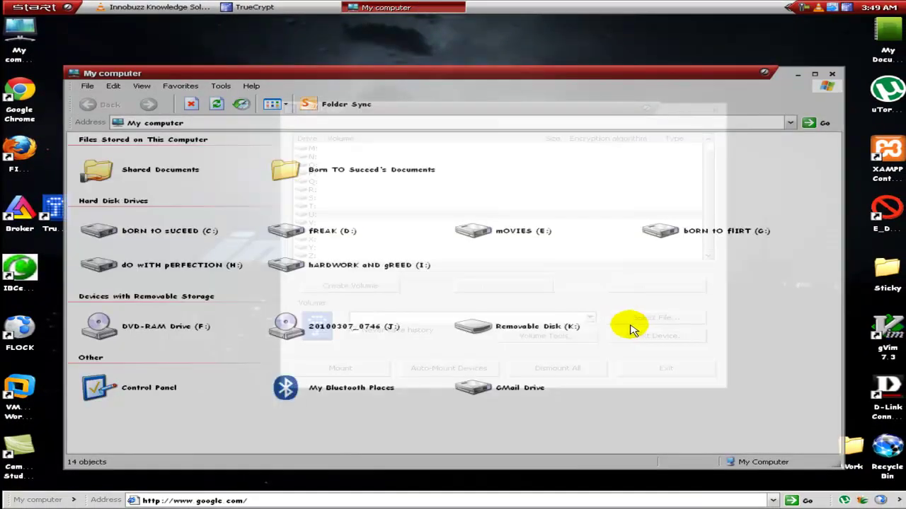
click(563, 327)
double_click(562, 328)
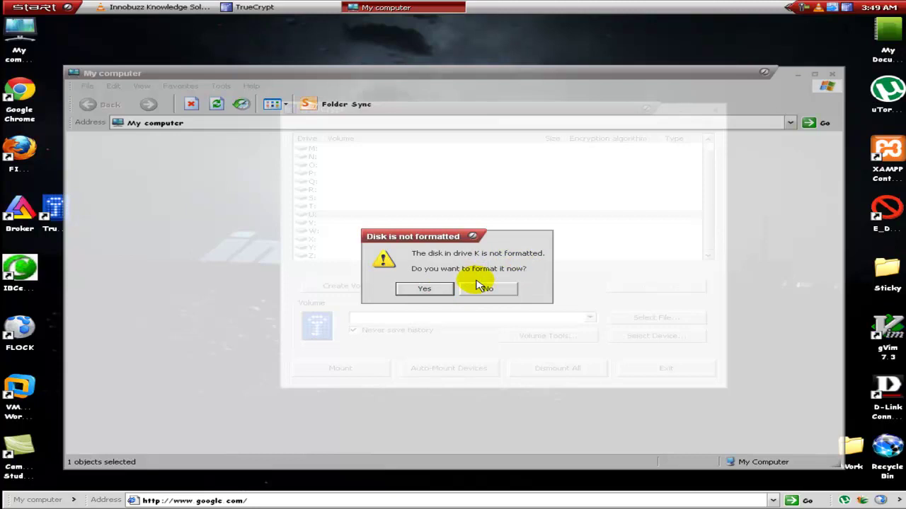
click(504, 290)
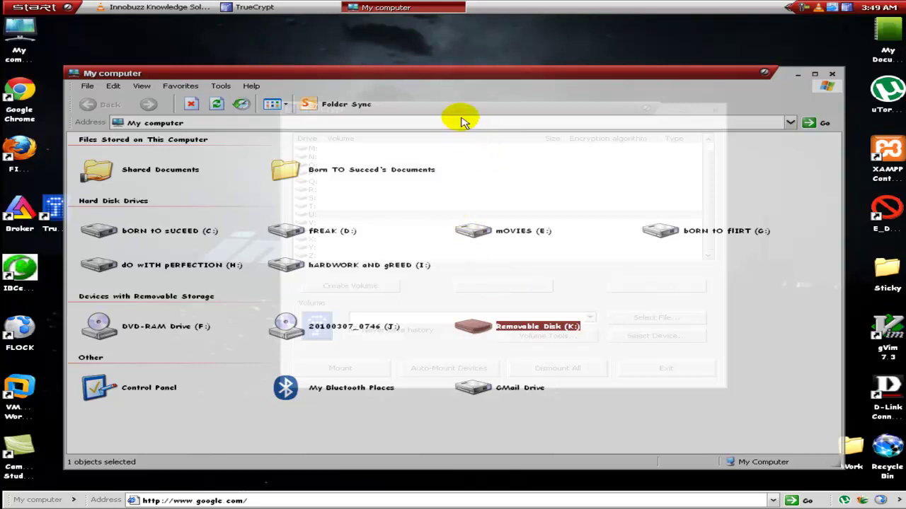
click(427, 7)
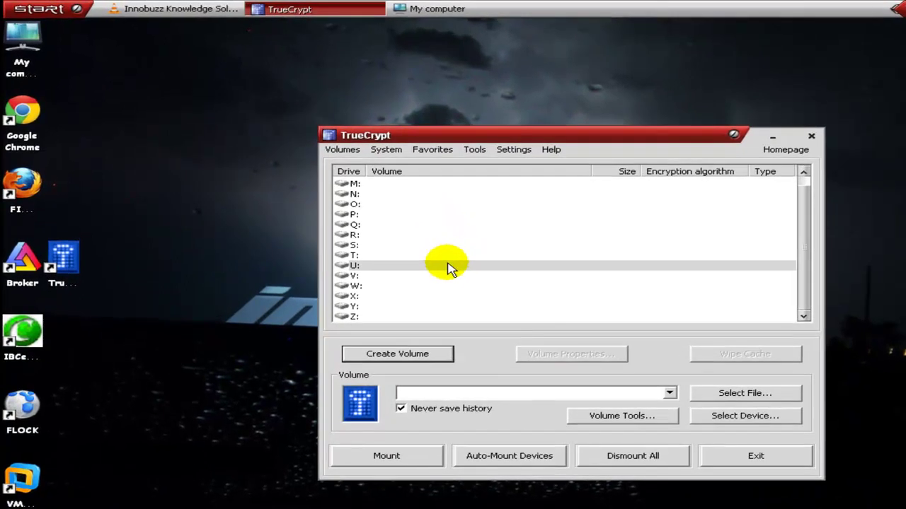
click(392, 215)
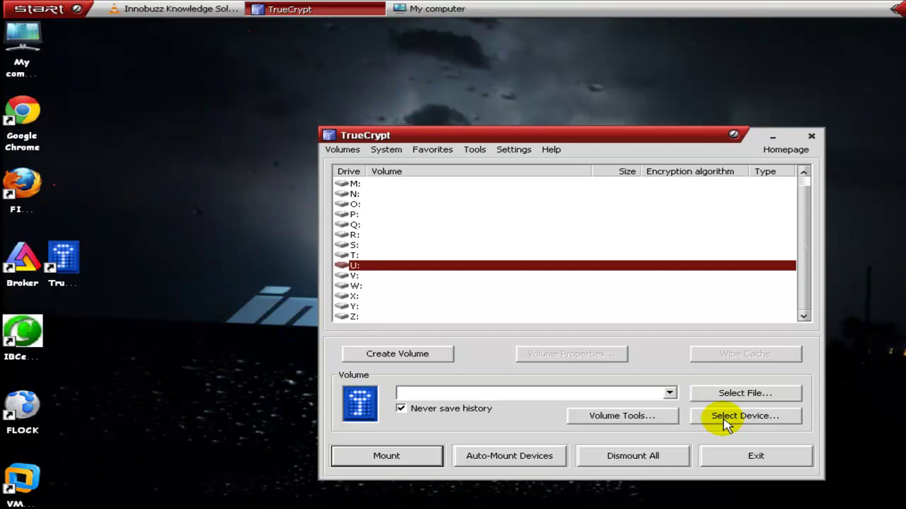
Select Harddisk2\Partition1 (K:) as the device, auto-mount it, and turn on password display.
click(735, 416)
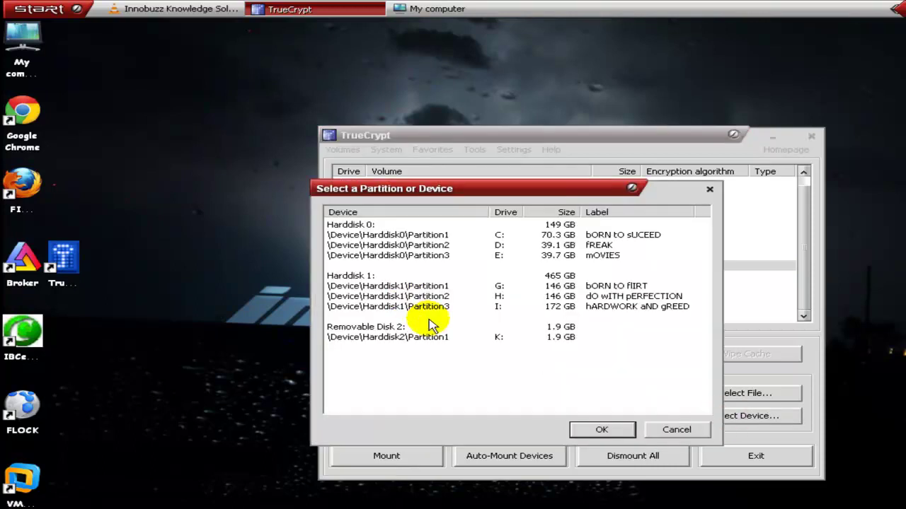
click(416, 338)
click(583, 430)
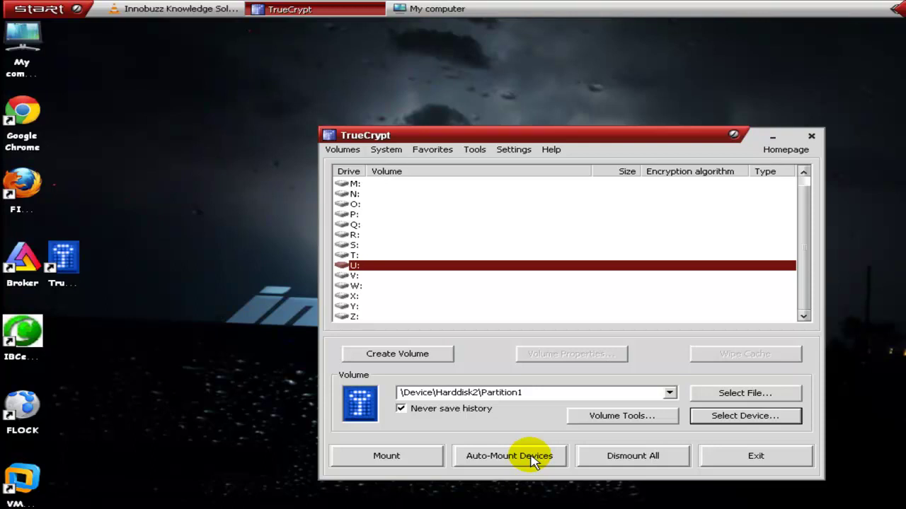
click(531, 456)
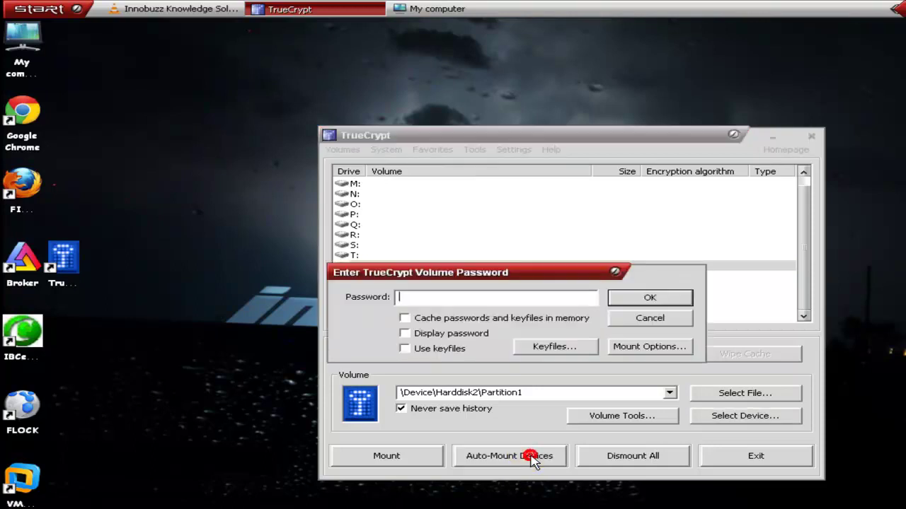
click(458, 334)
click(497, 299)
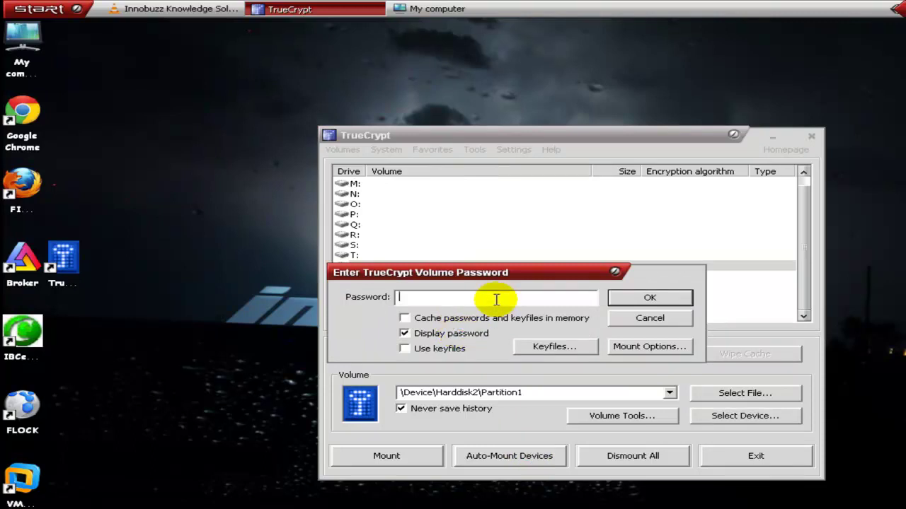
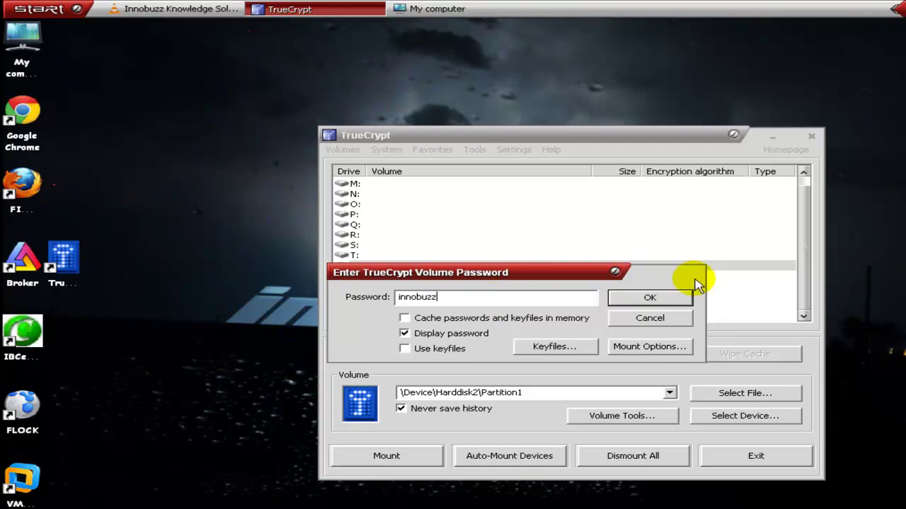
Enter the volume password to mount the partition as U:, then open U: in My Computer.
click(670, 297)
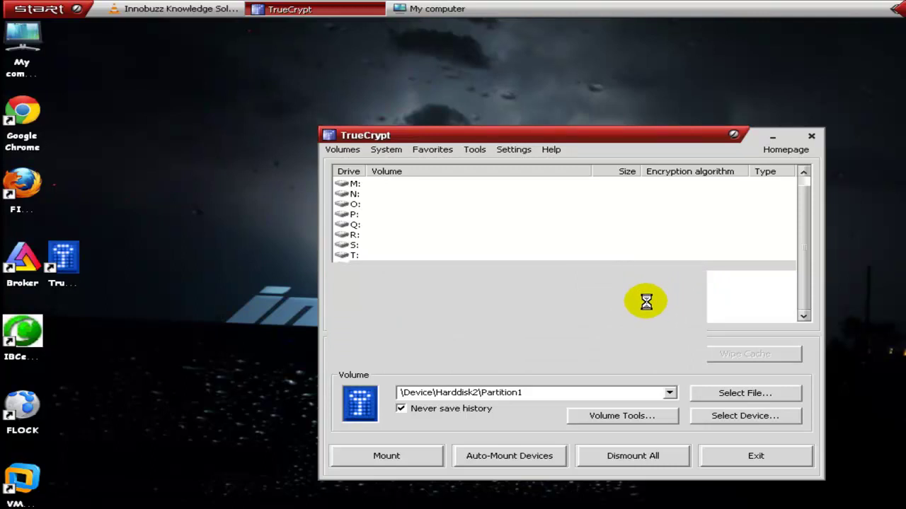
click(408, 266)
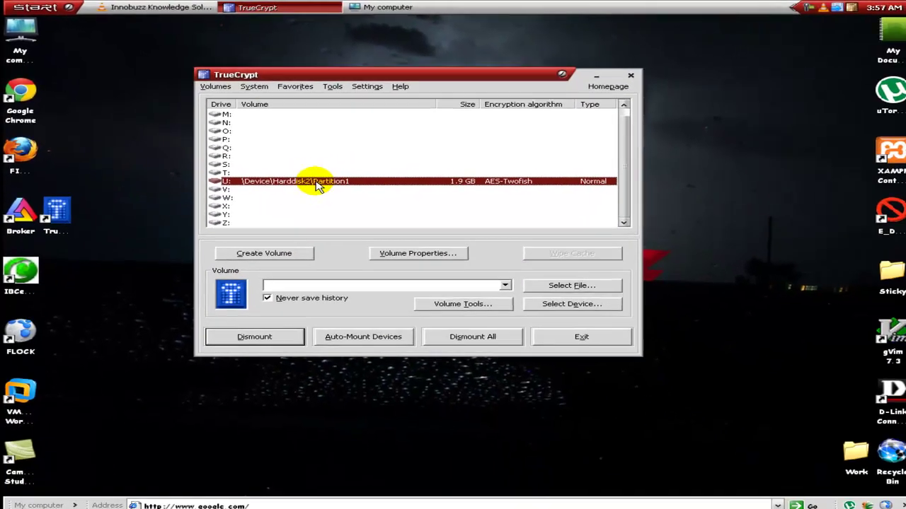
click(425, 8)
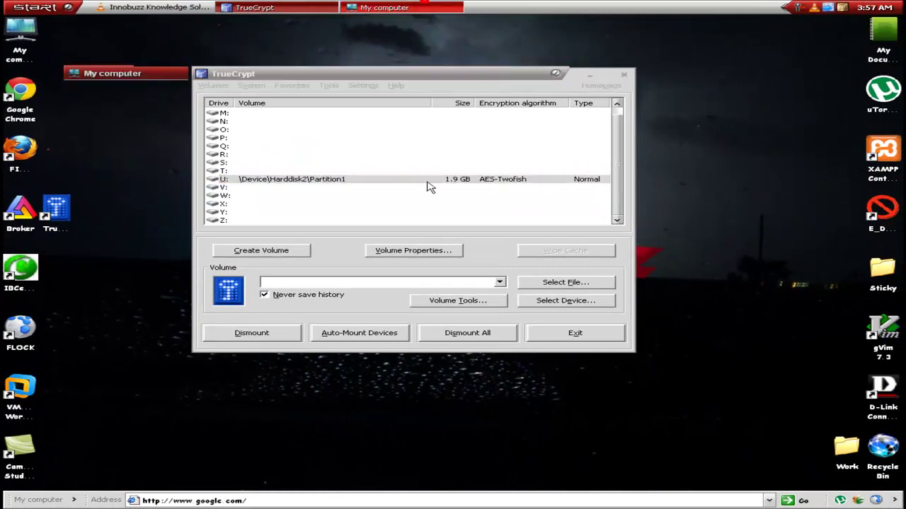
double_click(542, 267)
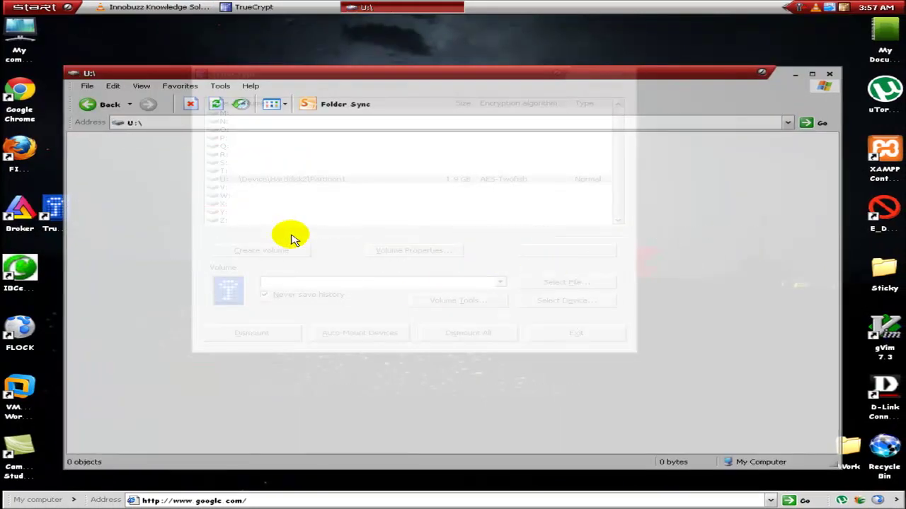
Review drive U:'s properties: NTFS, 1.90 GB capacity with 1.89 GB free.
right_click(388, 194)
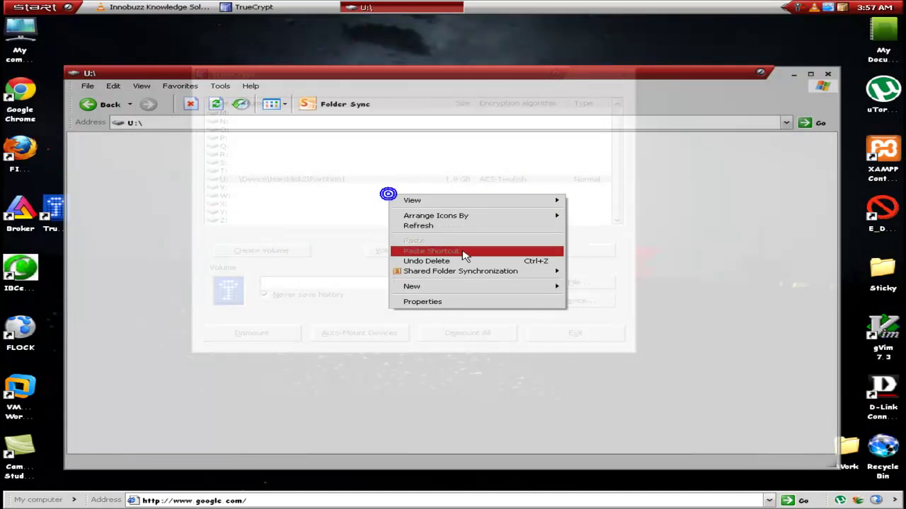
click(375, 287)
right_click(451, 302)
click(504, 414)
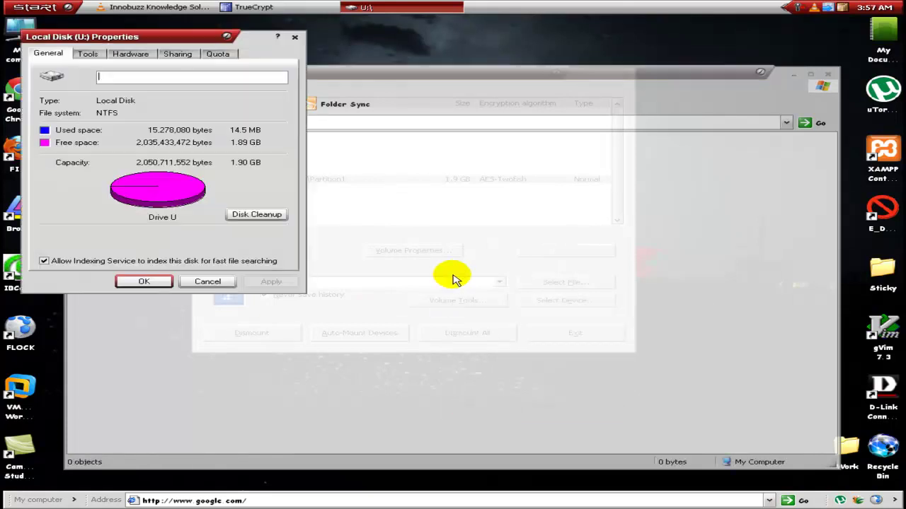
drag(183, 41, 505, 135)
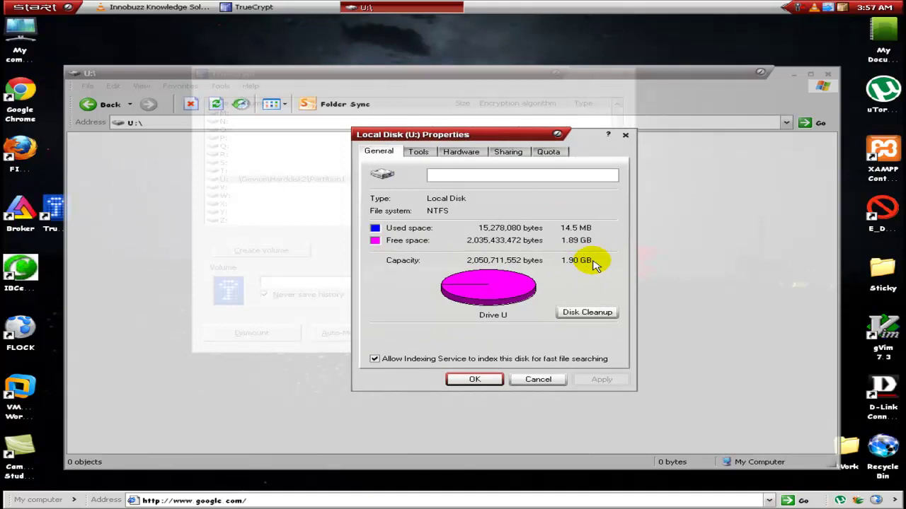
click(474, 380)
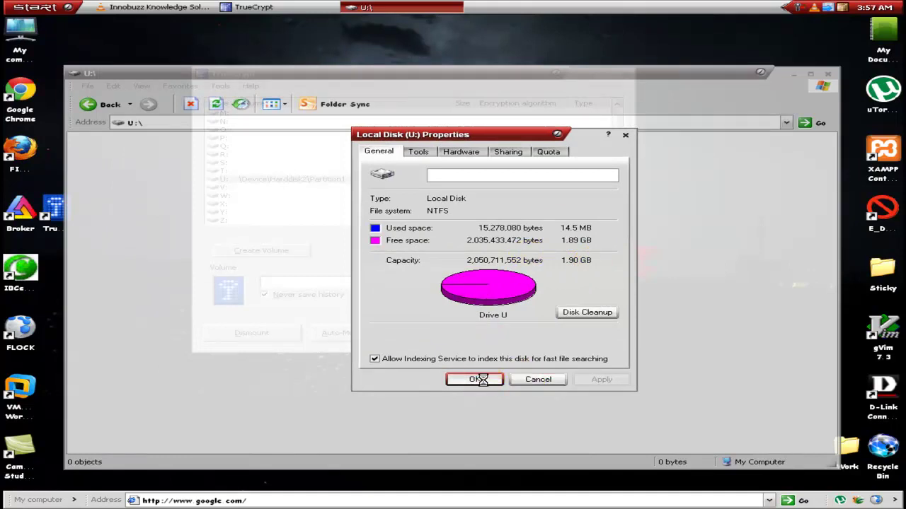
Create a new text document on U: named 'My Pan Card.txt'.
right_click(414, 260)
mouse_move(540, 354)
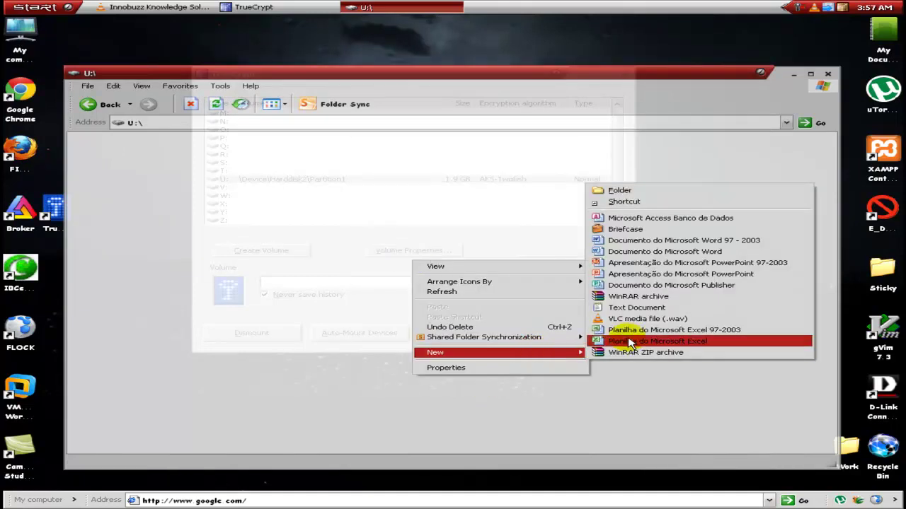
click(636, 309)
text(My Pan)
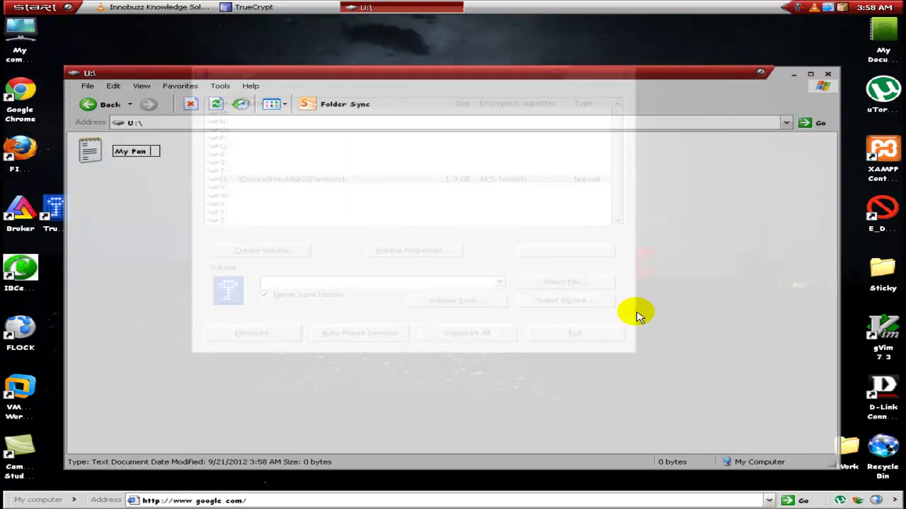
text( Card.txt)
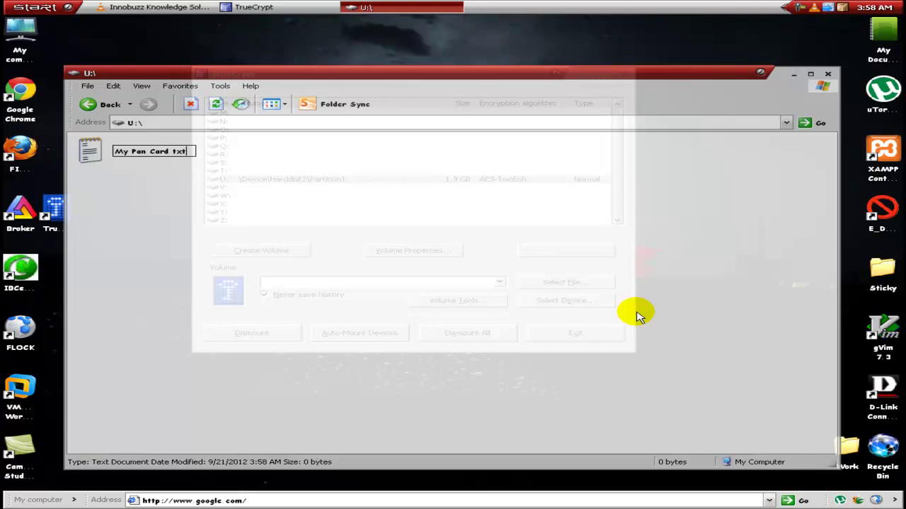
key(Return)
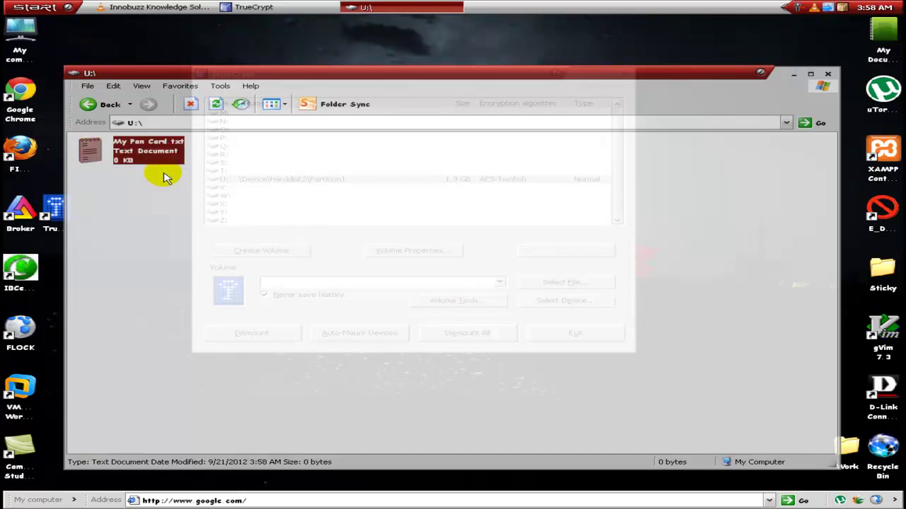
Write a line of text into My Pan Card.txt in Notepad, save it, and close Notepad.
double_click(152, 163)
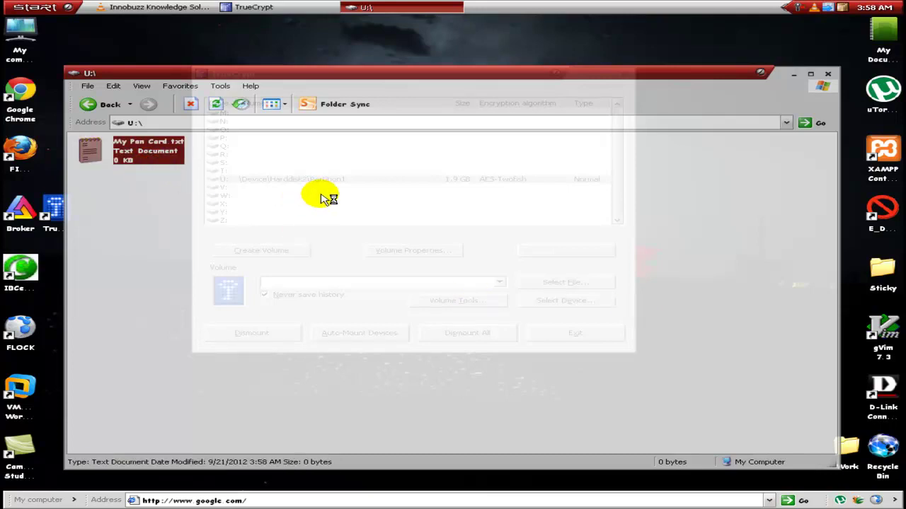
text(My pan card no is abc123def321)
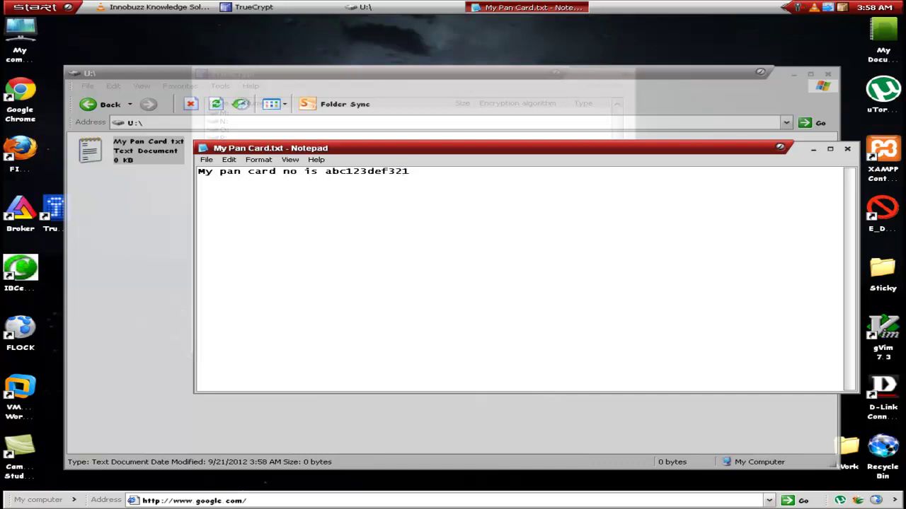
key(alt+f)
key(Escape)
key(alt+f)
key(x)
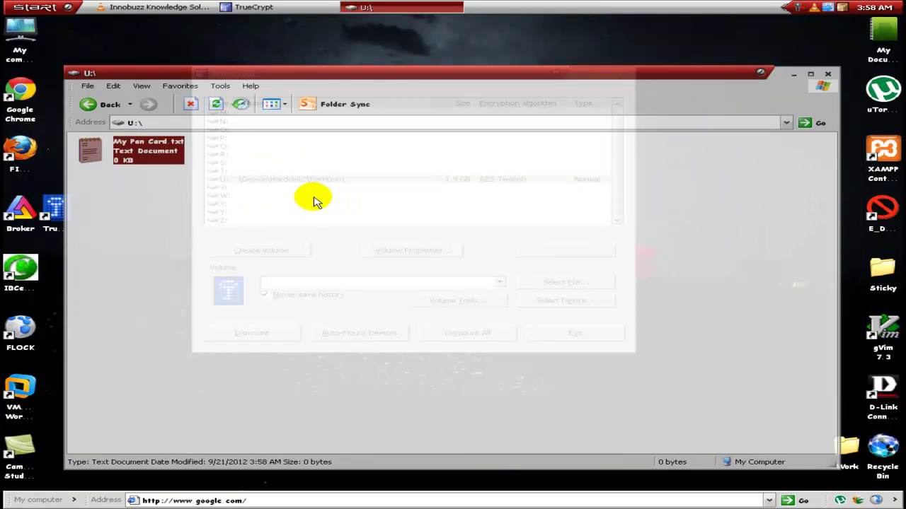
Refresh U: to confirm the 30-byte file size, then return to My computer and minimize it.
click(158, 213)
right_click(151, 209)
click(178, 239)
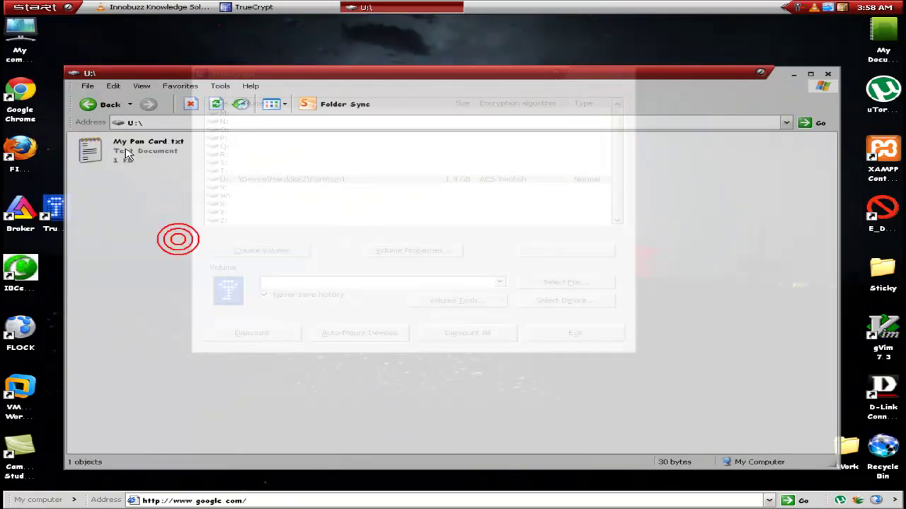
click(122, 151)
click(103, 104)
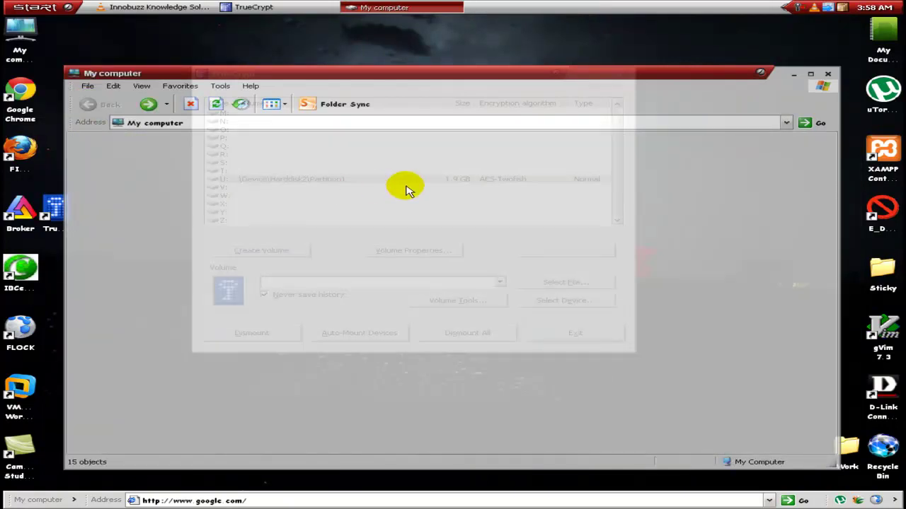
click(396, 7)
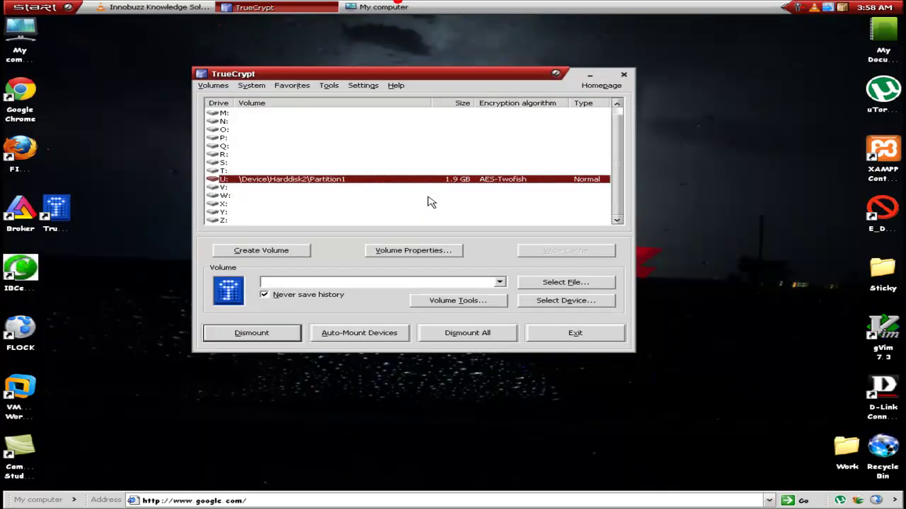
Dismount the U: volume and refresh My computer to confirm drive U: is gone.
click(263, 334)
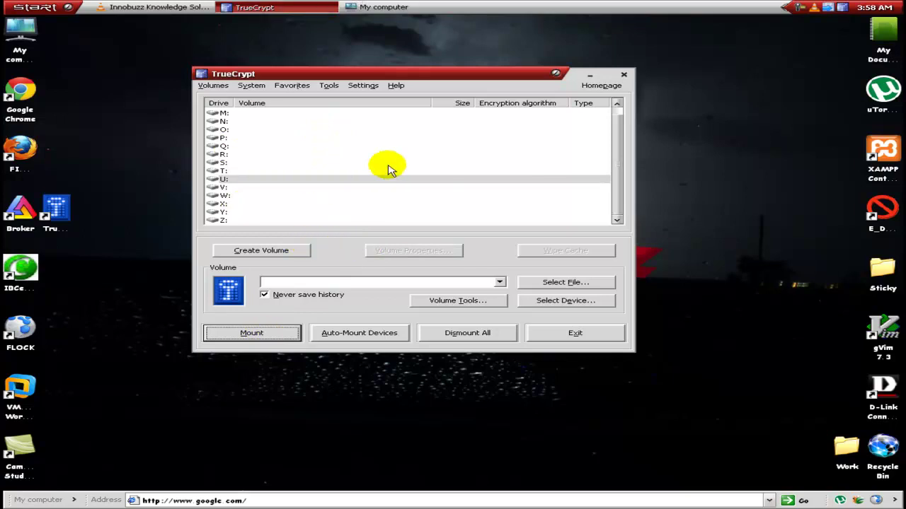
click(337, 196)
click(396, 6)
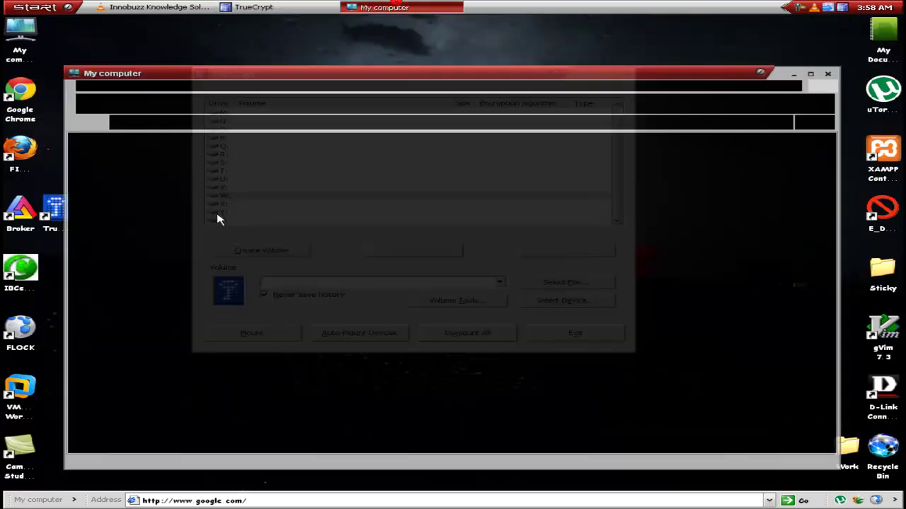
right_click(649, 275)
click(679, 300)
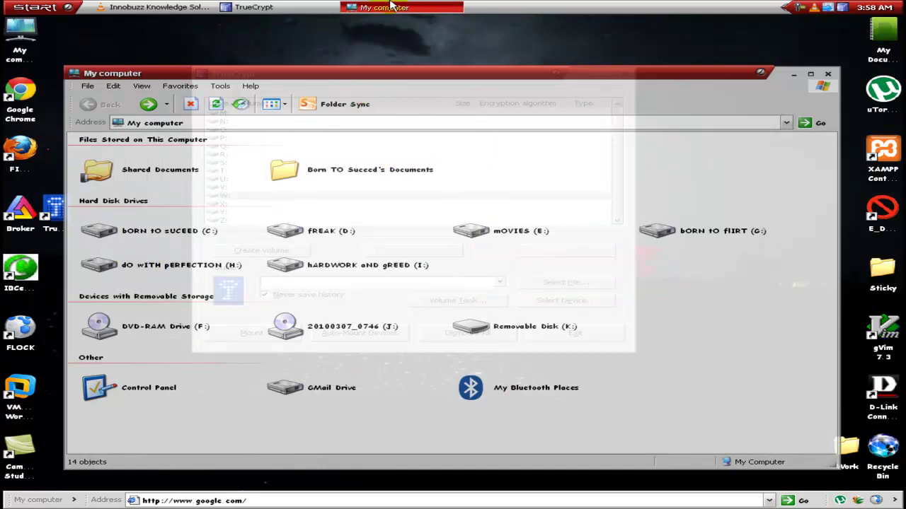
click(410, 8)
drag(477, 79, 488, 65)
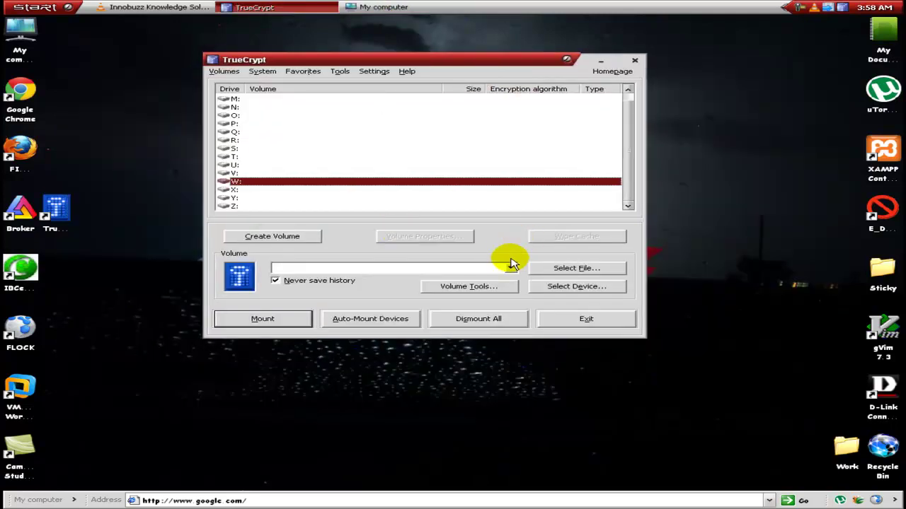
Mount the 1.9 GB partition Harddisk2 Partition1 as U: by entering its volume password.
click(546, 287)
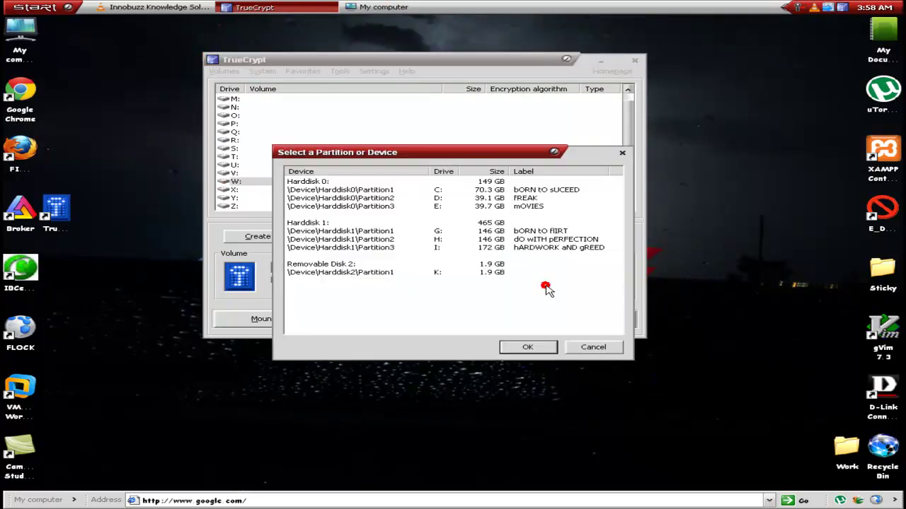
click(363, 273)
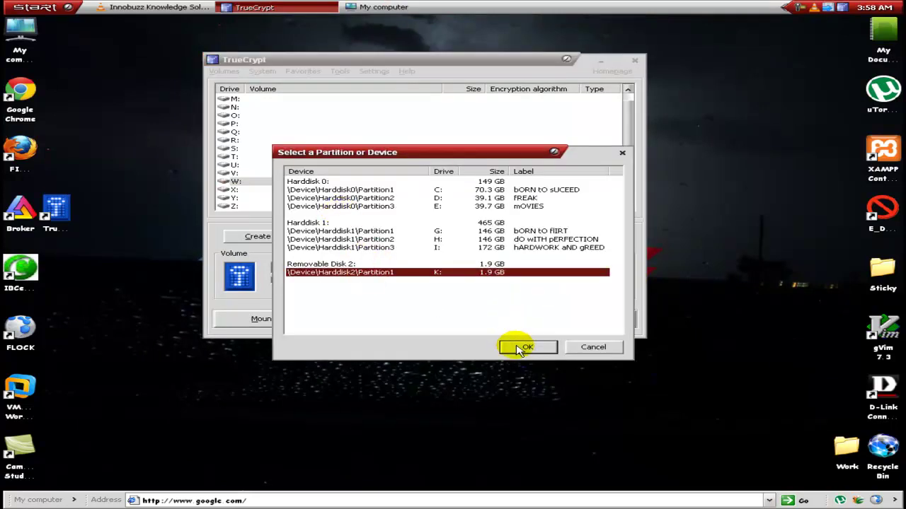
click(527, 347)
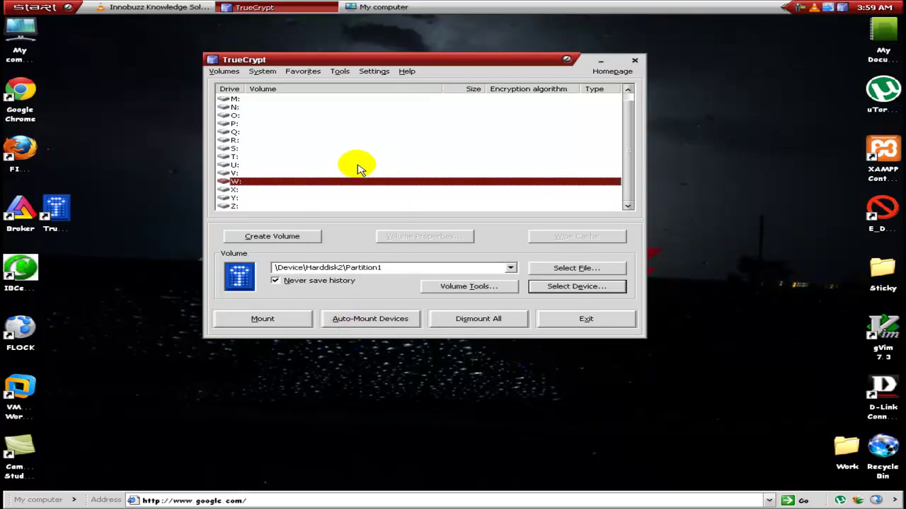
click(333, 166)
click(381, 320)
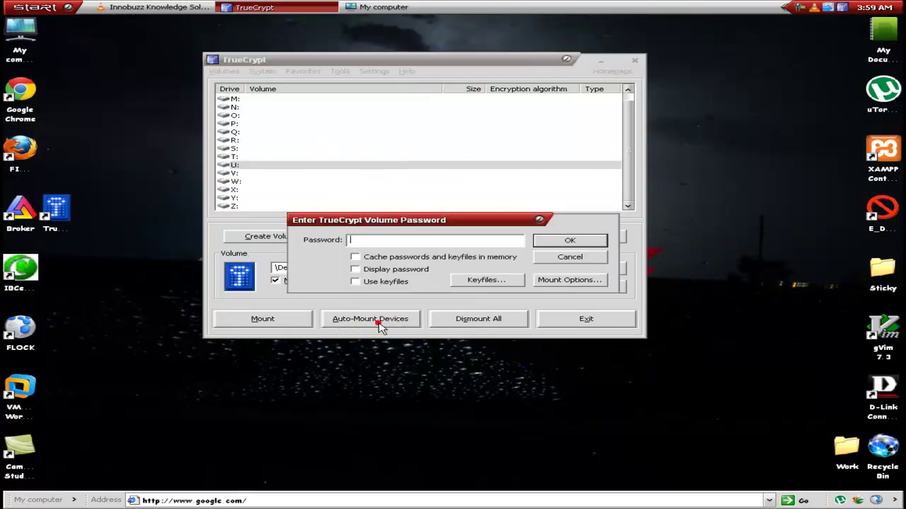
click(409, 269)
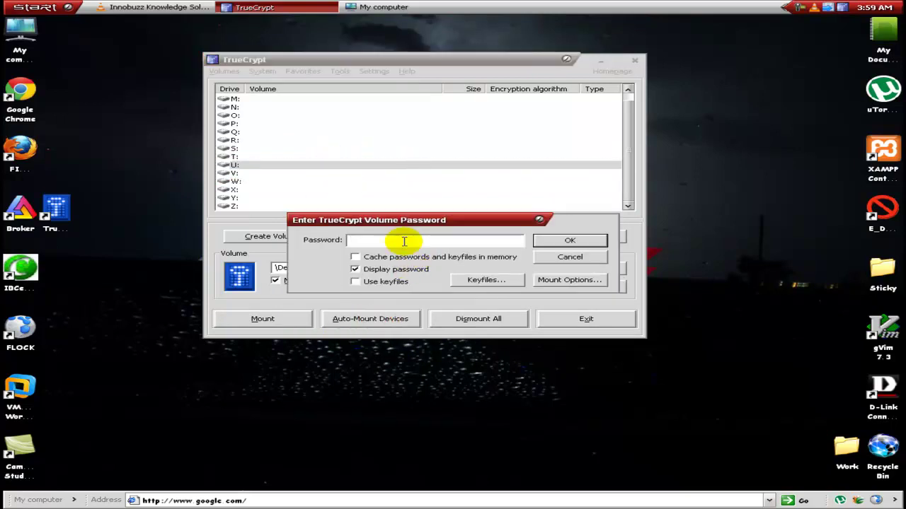
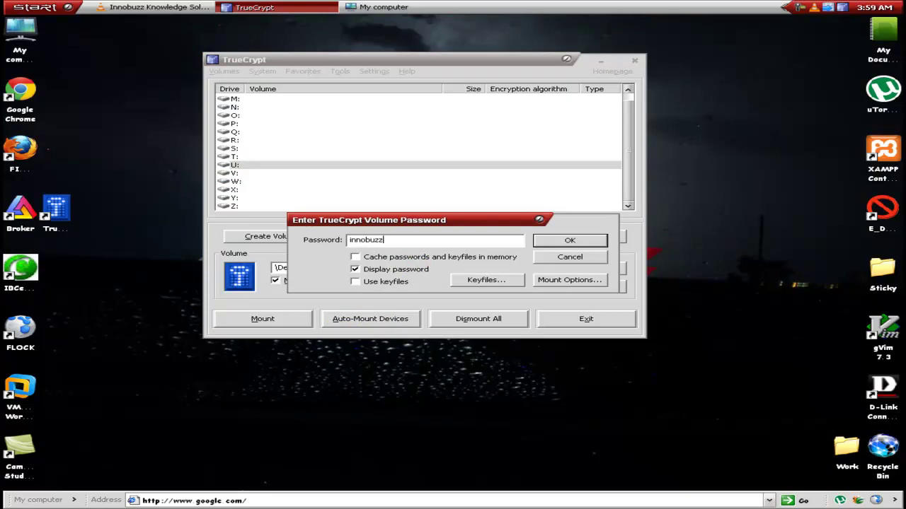
click(571, 240)
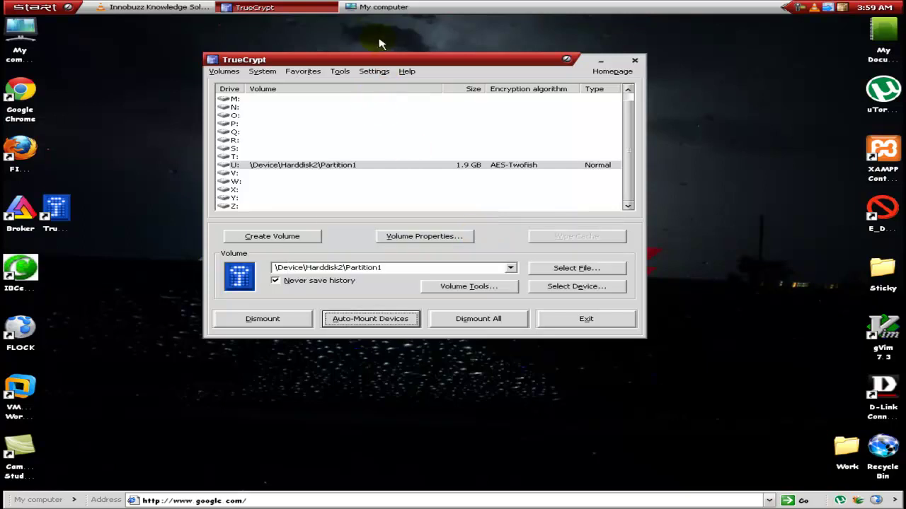
click(382, 10)
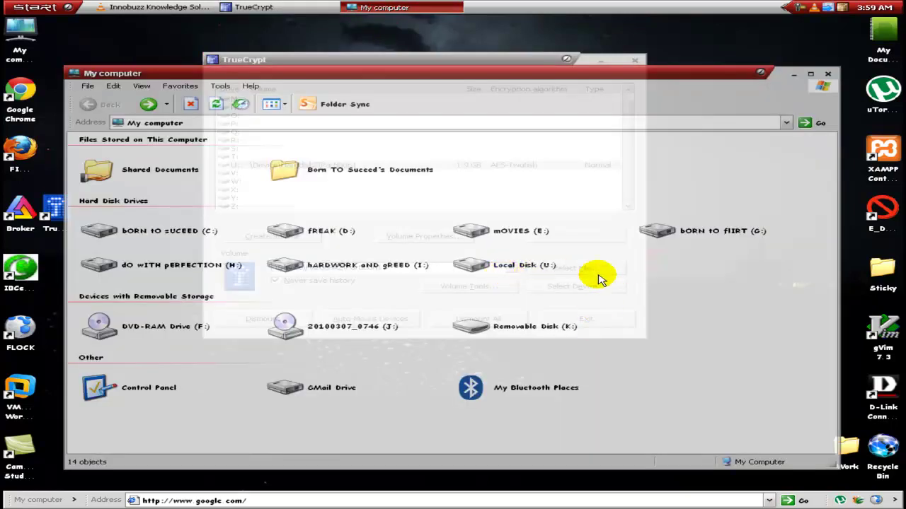
Refresh My computer, open My Pan Card.txt from U: to check its saved text, then minimize Notepad.
right_click(611, 261)
click(644, 291)
double_click(527, 264)
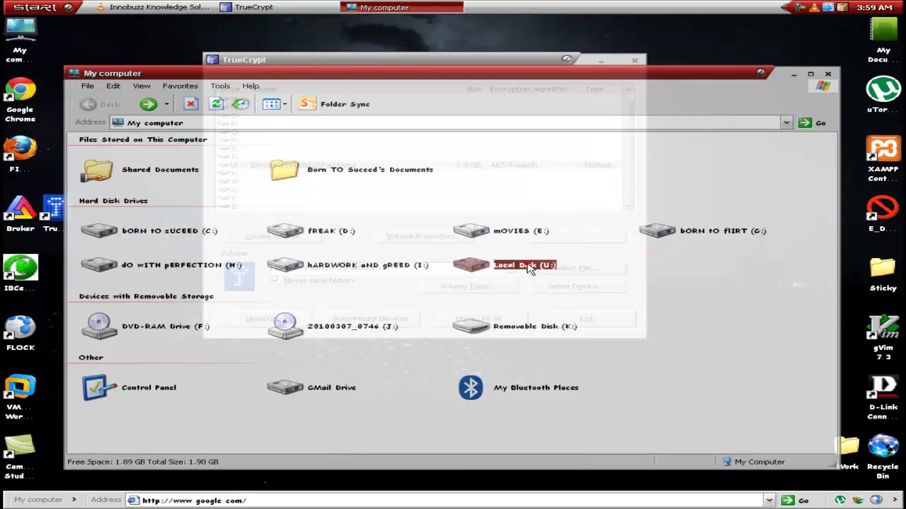
double_click(90, 153)
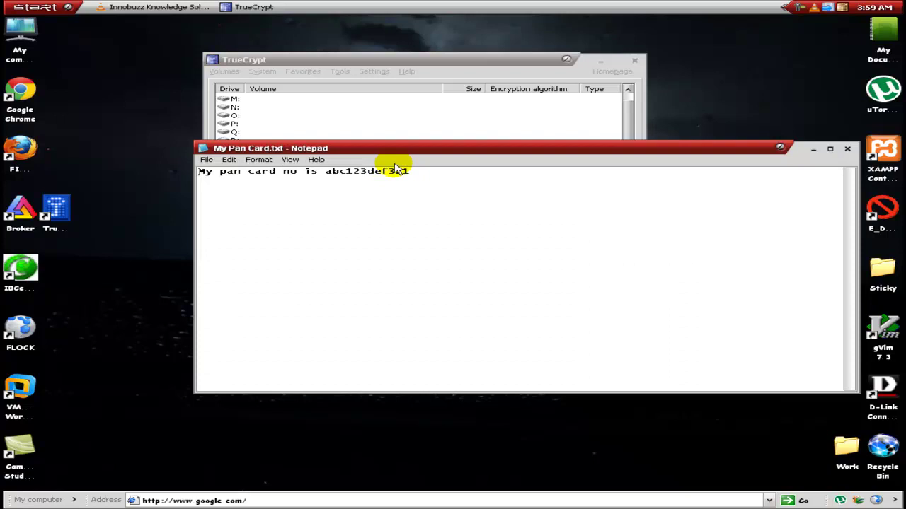
drag(281, 171, 457, 172)
click(463, 169)
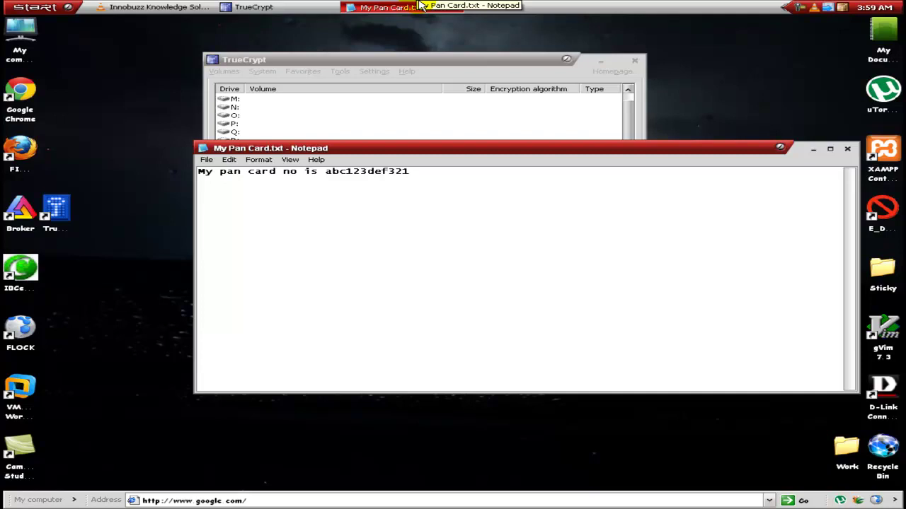
click(422, 6)
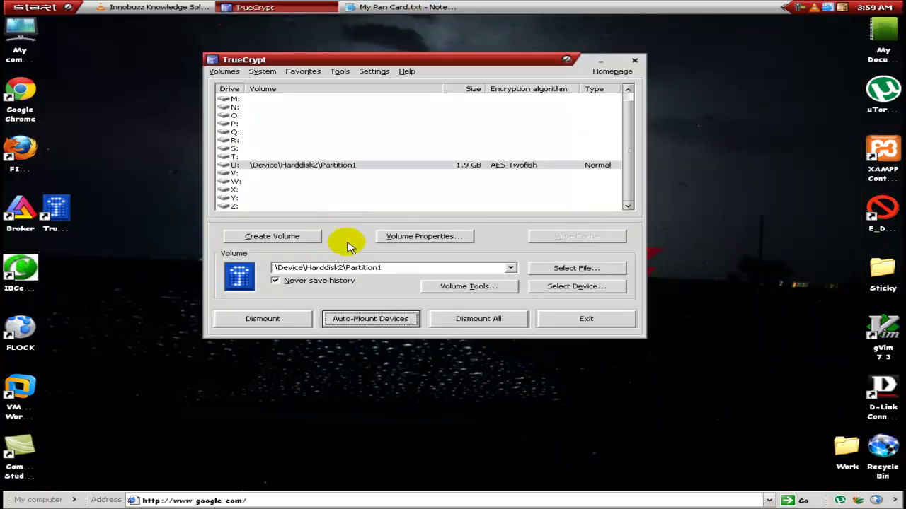
Force-dismount the mounted U: volume despite files in use.
click(344, 167)
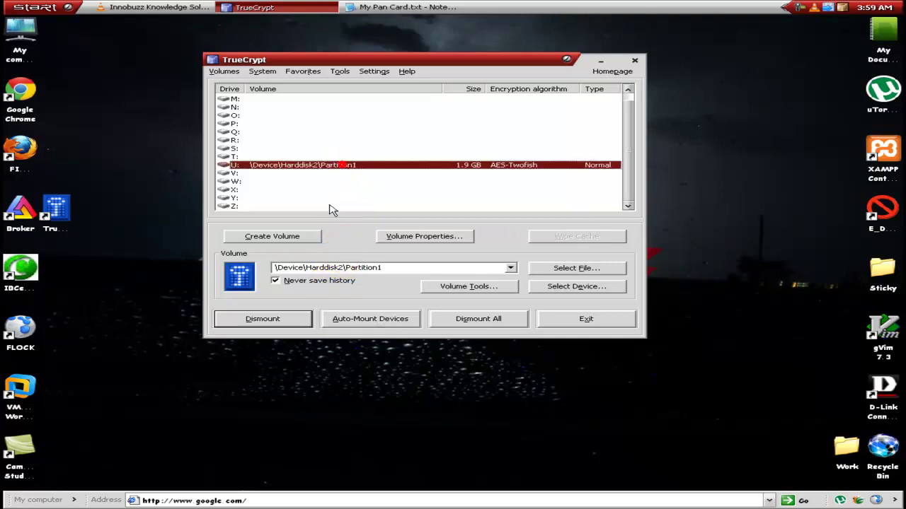
click(269, 319)
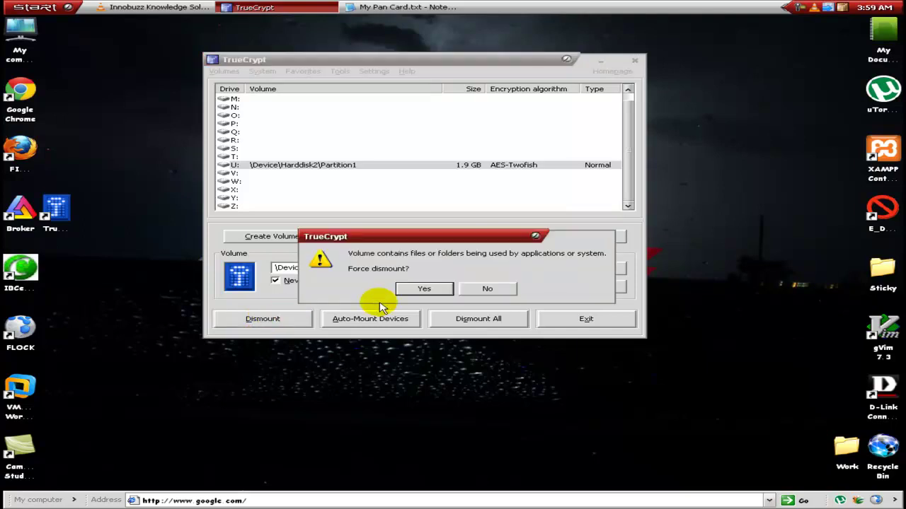
click(418, 288)
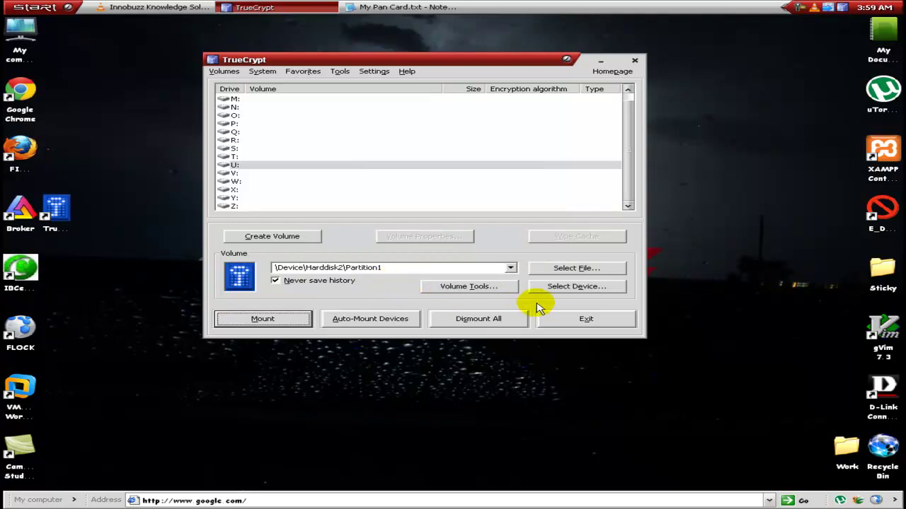
Check My Computer from the Start menu for the drives, then minimize it and reposition TrueCrypt.
click(36, 7)
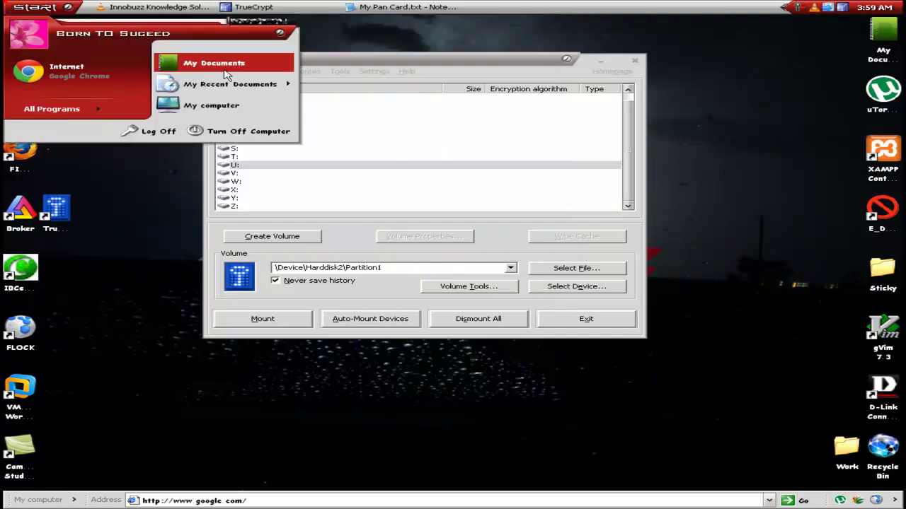
click(201, 106)
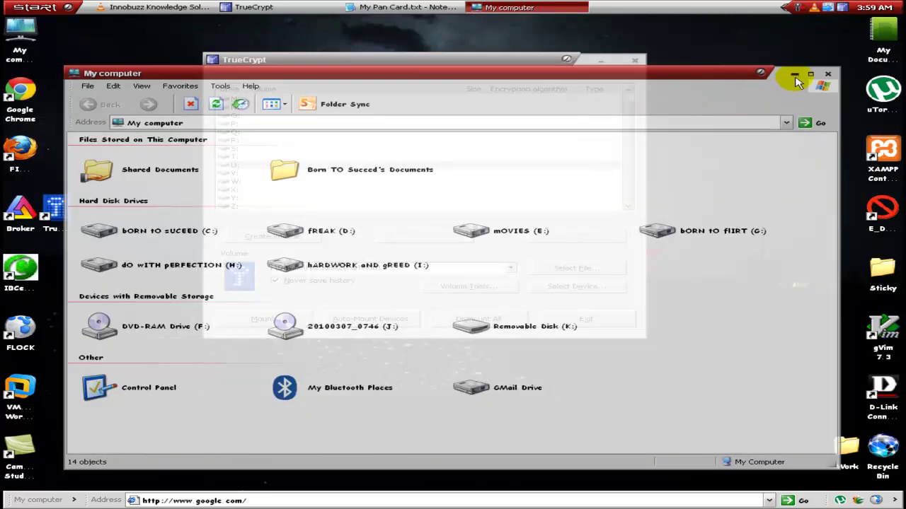
click(793, 75)
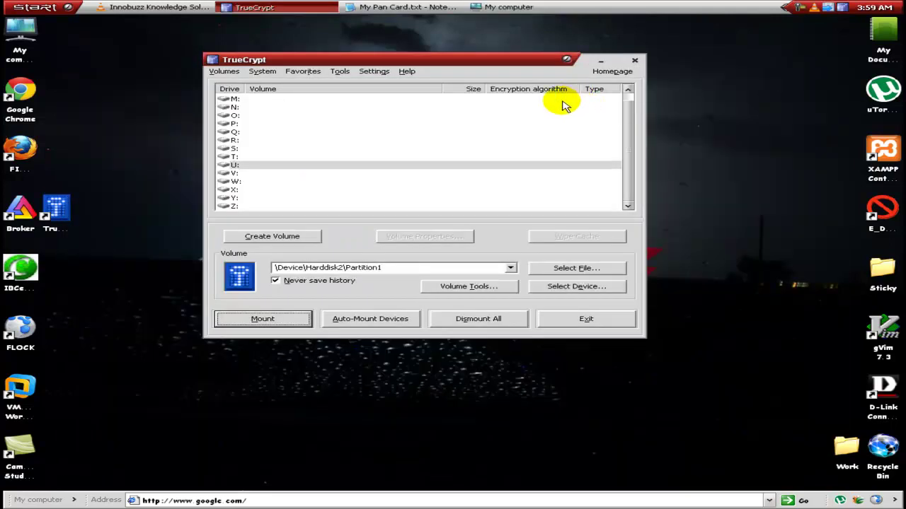
drag(548, 65, 528, 78)
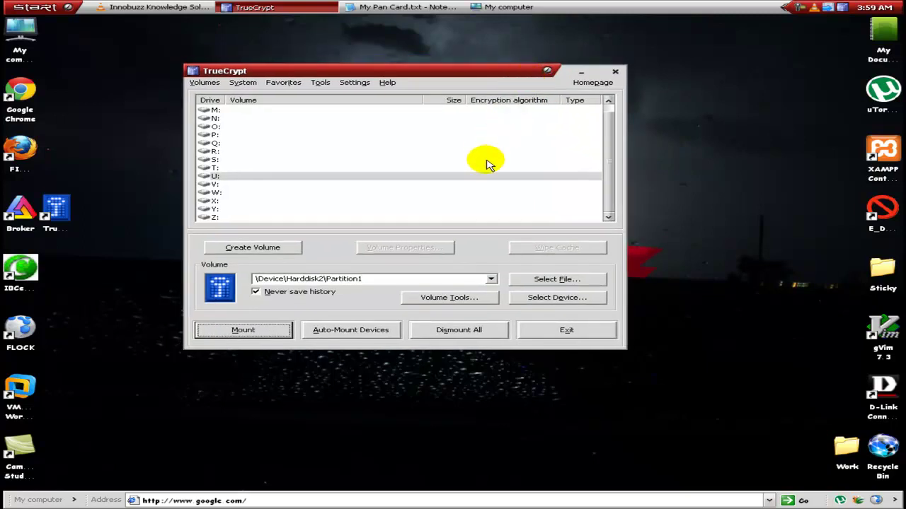